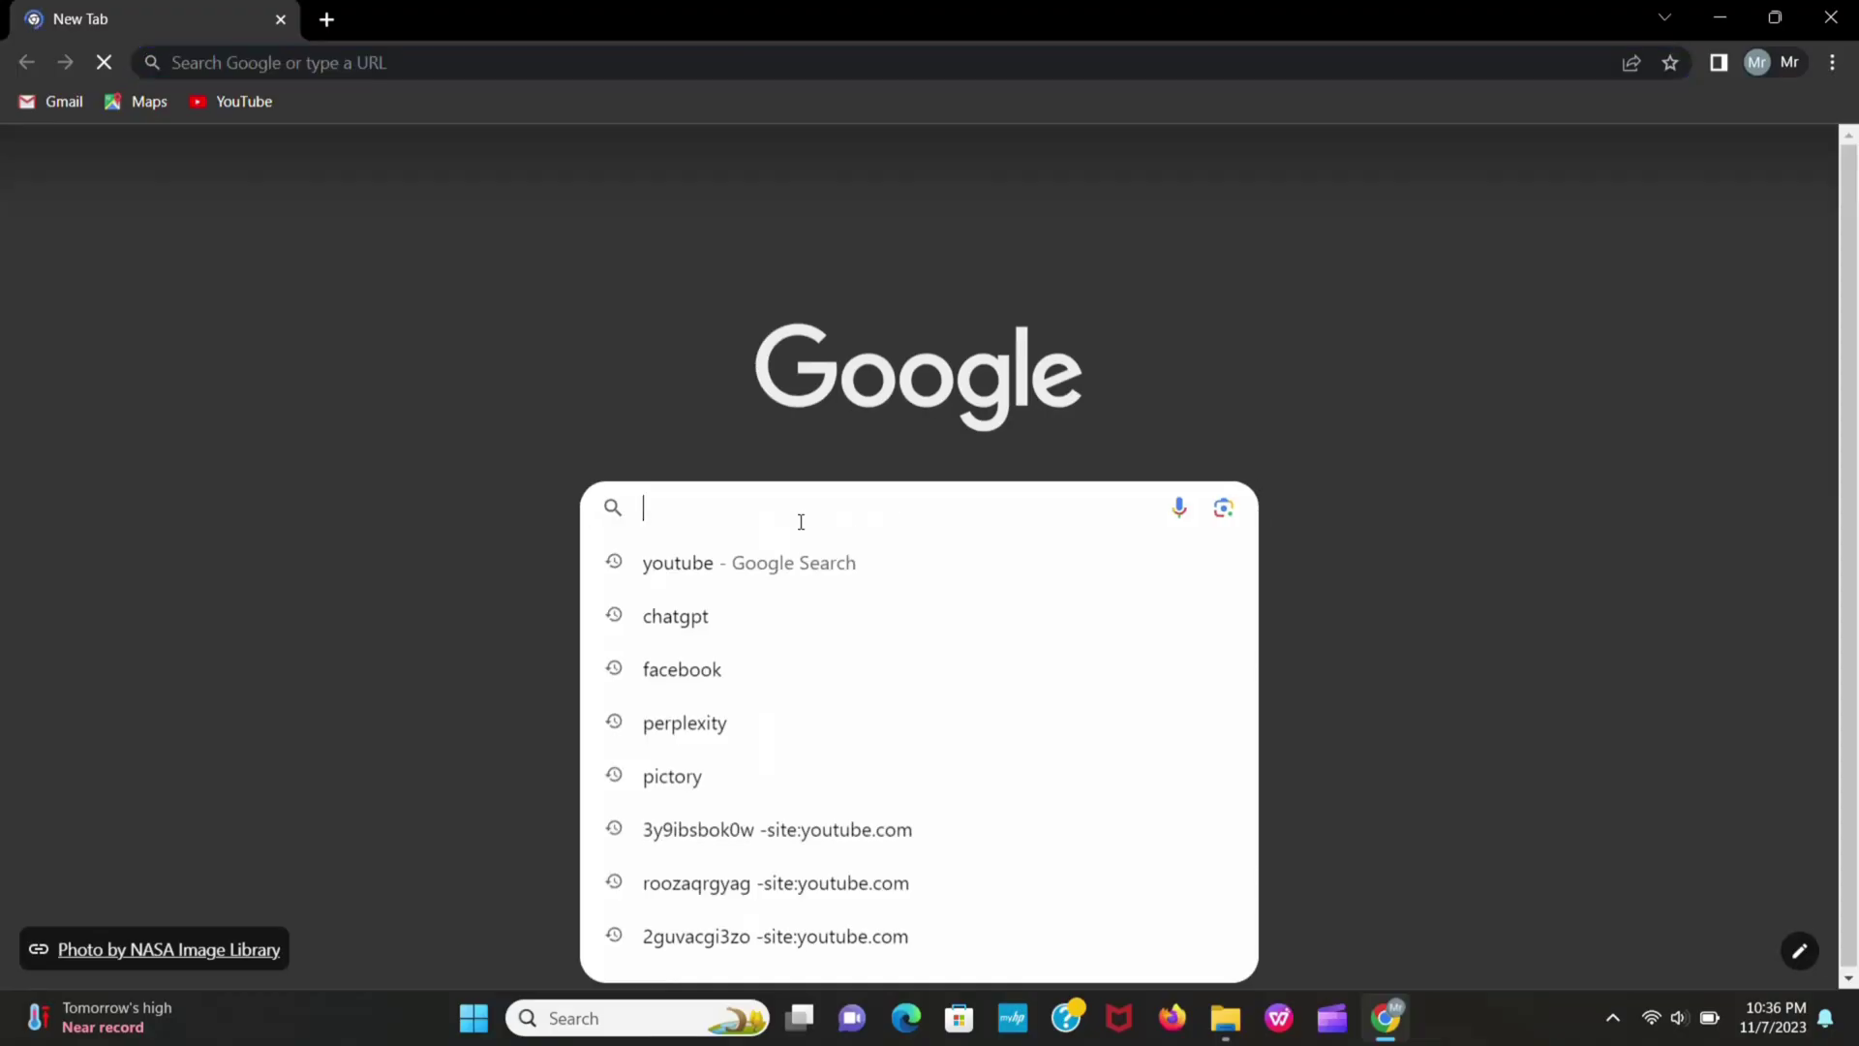
Search Google for 'lens go. ai'.
{"action": "type", "text": "le"}
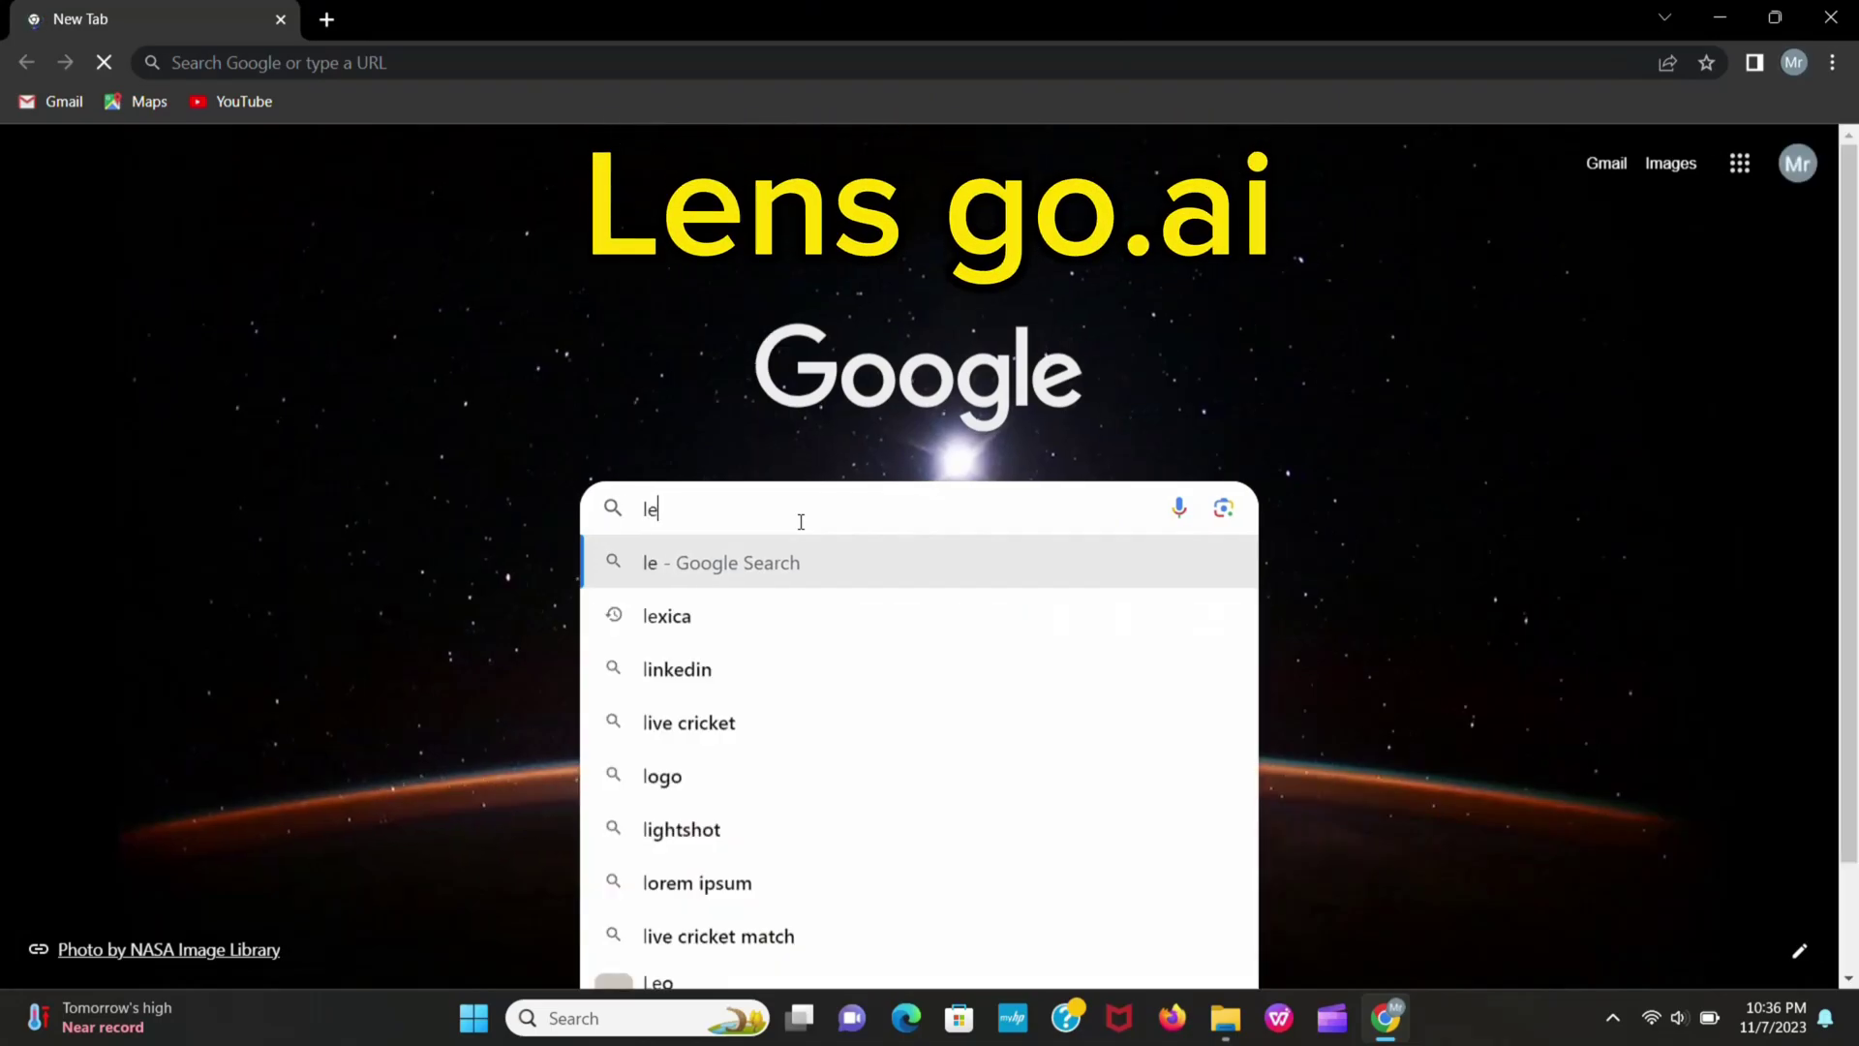
{"action": "type", "text": "ns"}
{"action": "type", "text": " g"}
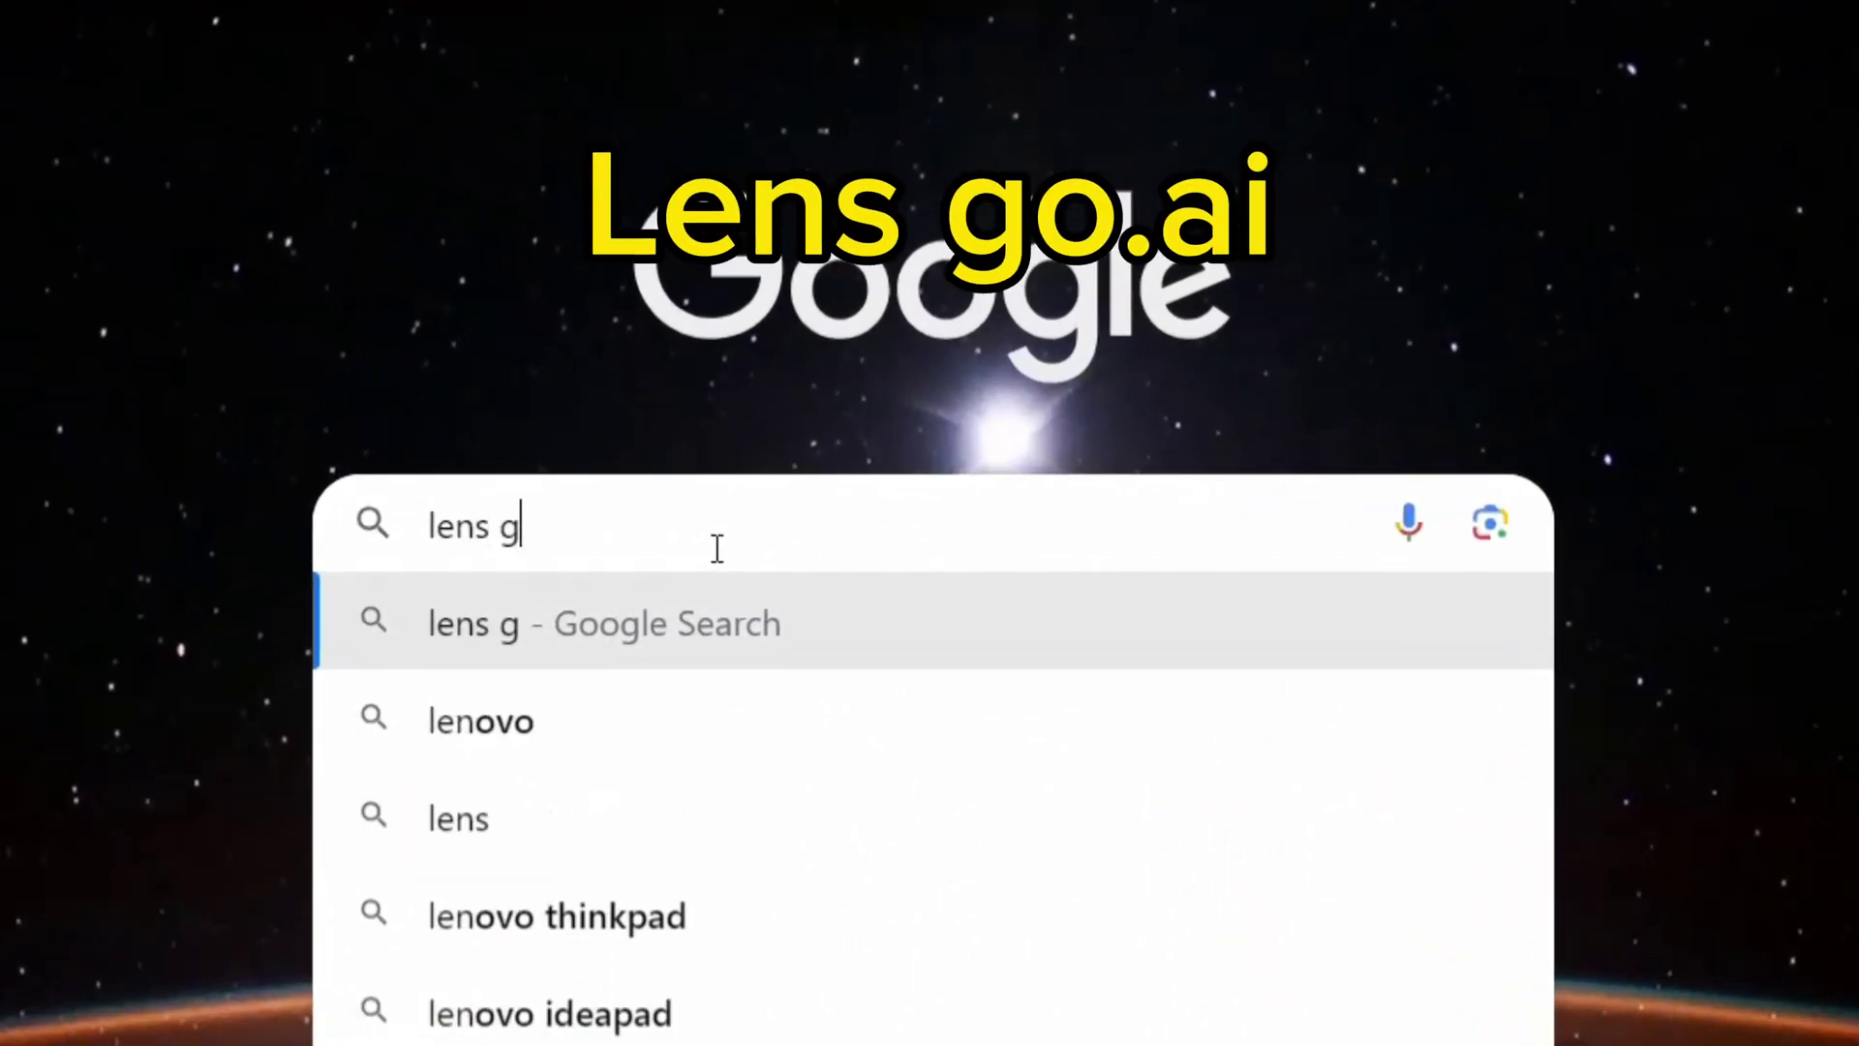
{"action": "type", "text": "o. ai"}
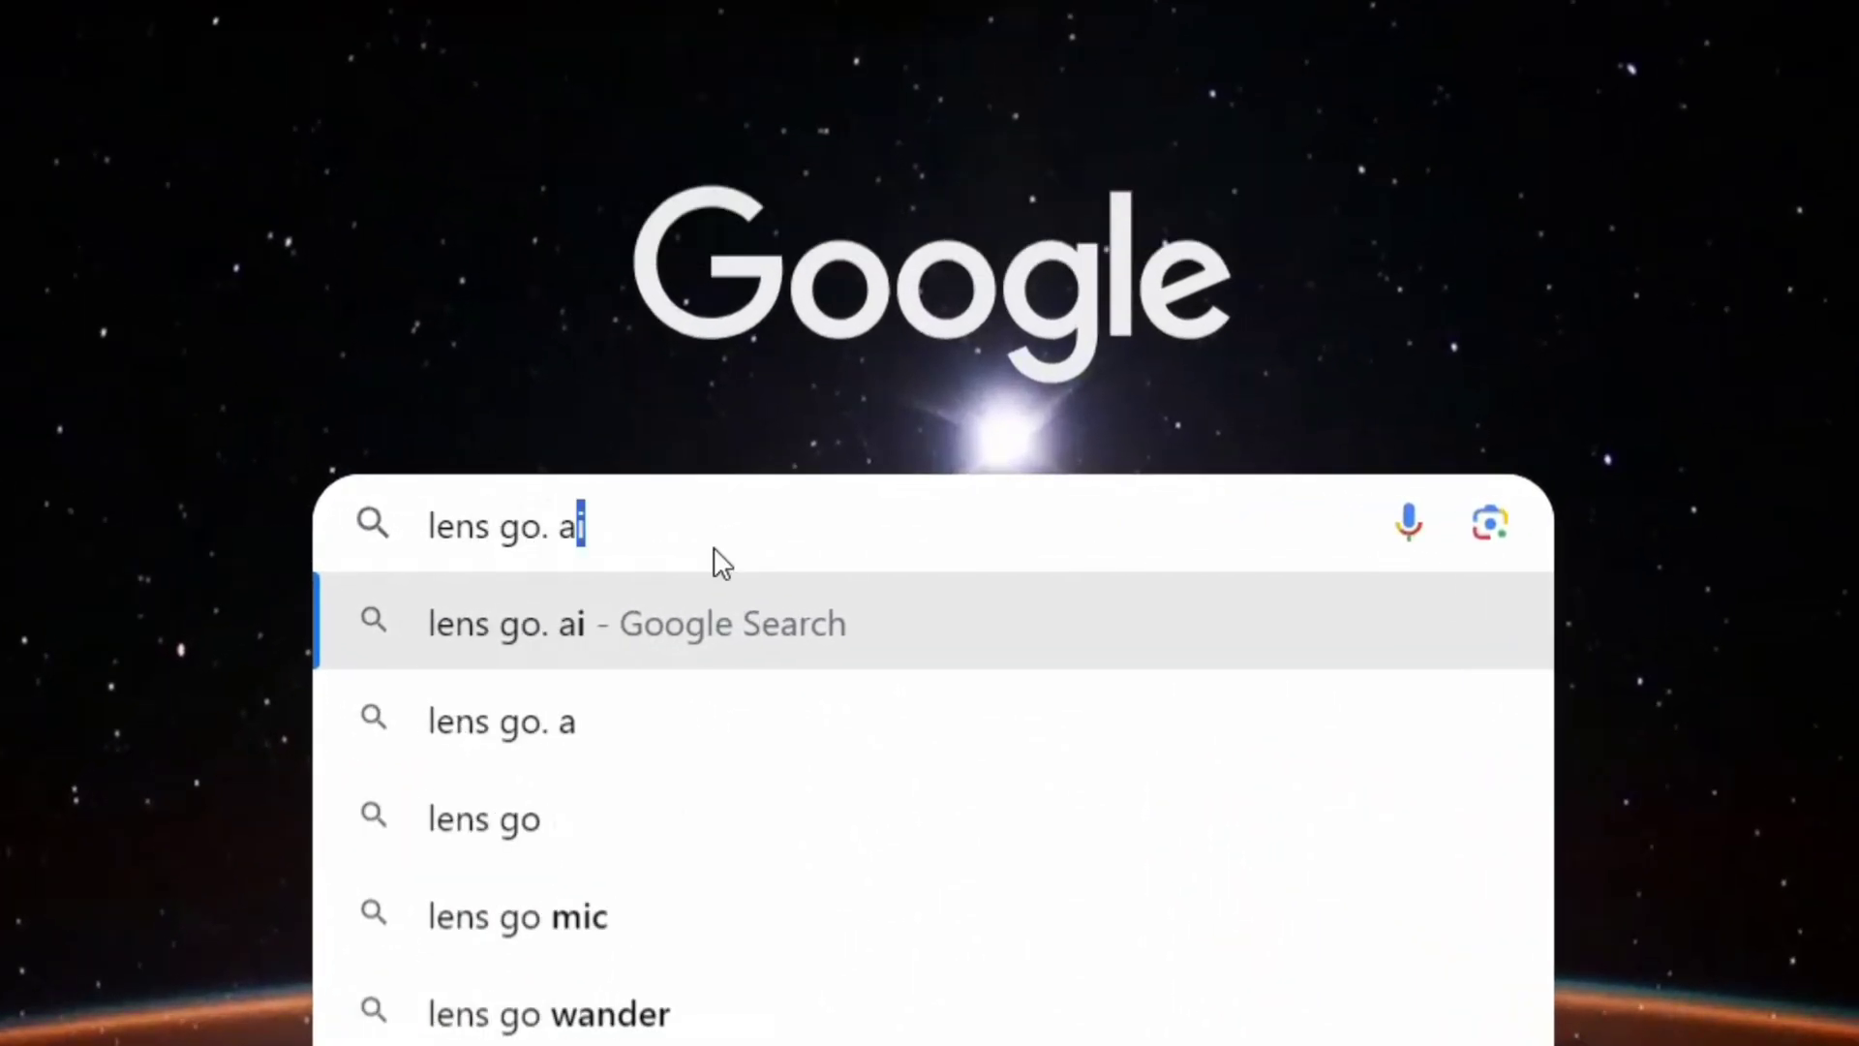
{"action": "key", "text": "Return"}
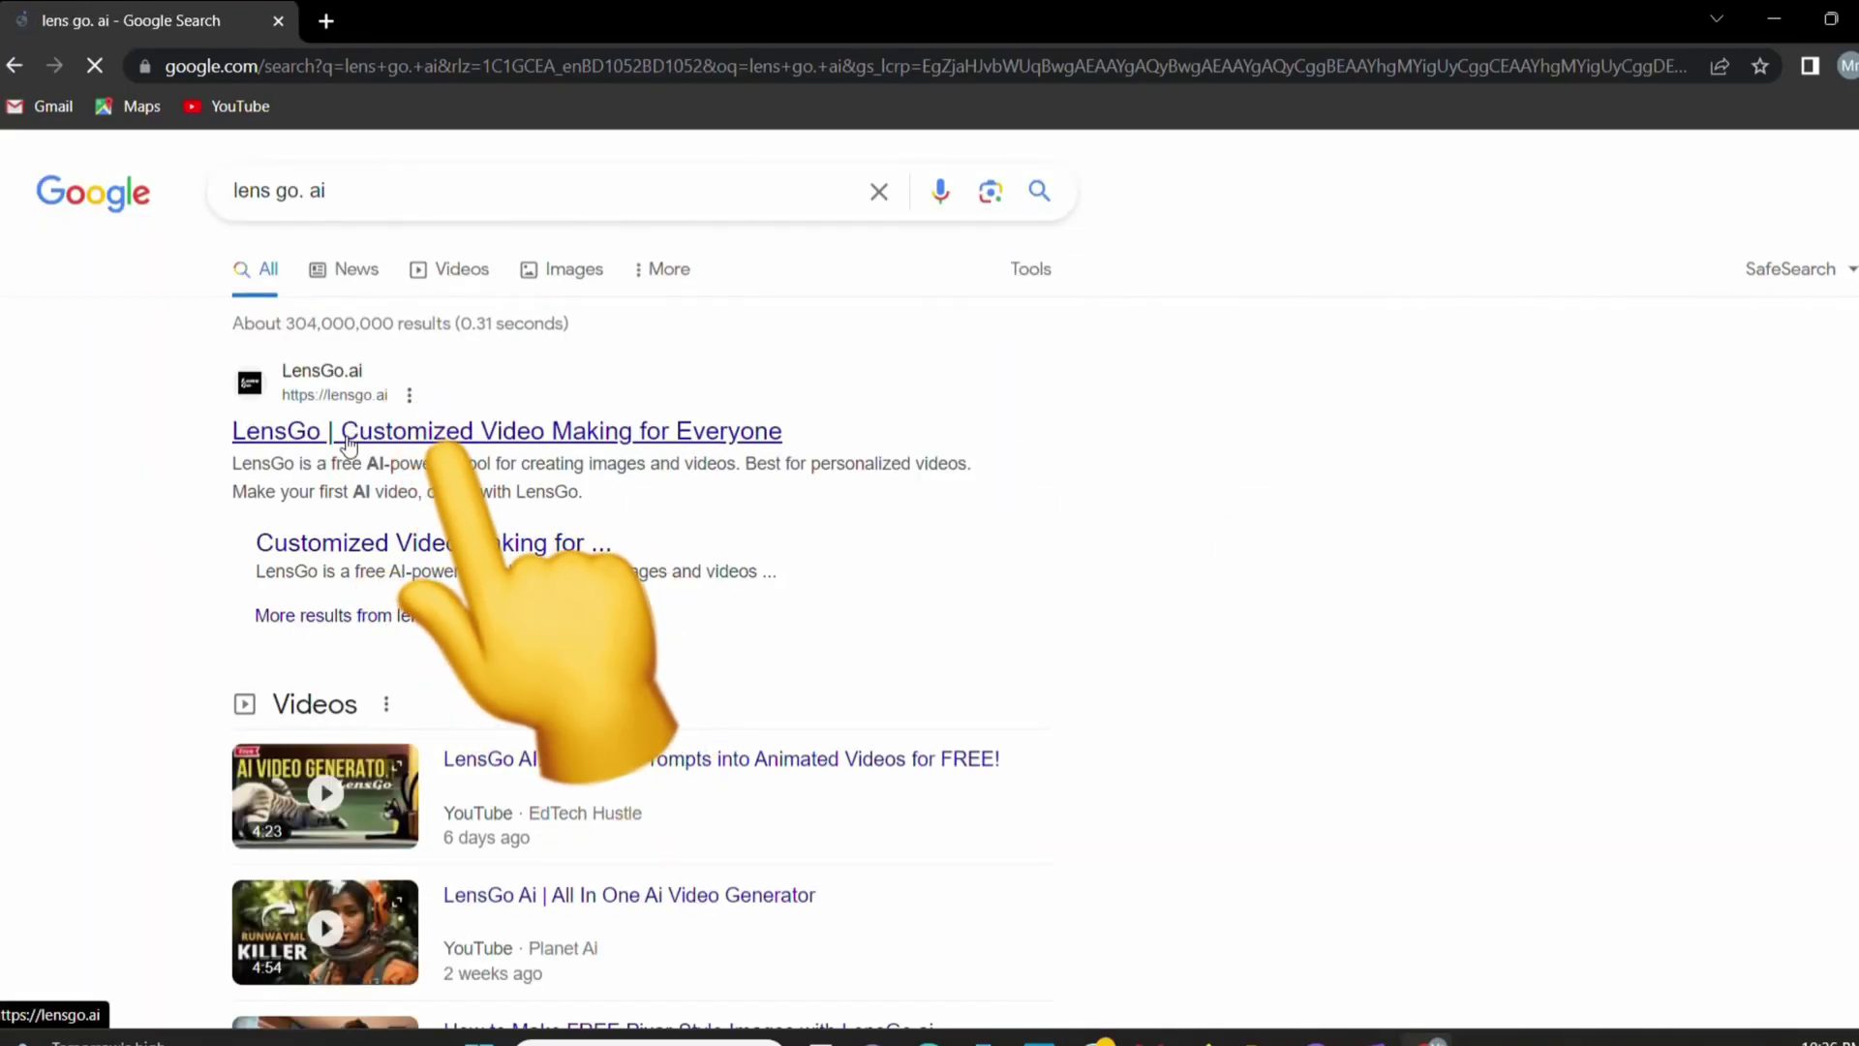
Open the LensGo site from the search results and sign in with a Google account.
{"action": "left_click", "coordinate": [353, 435]}
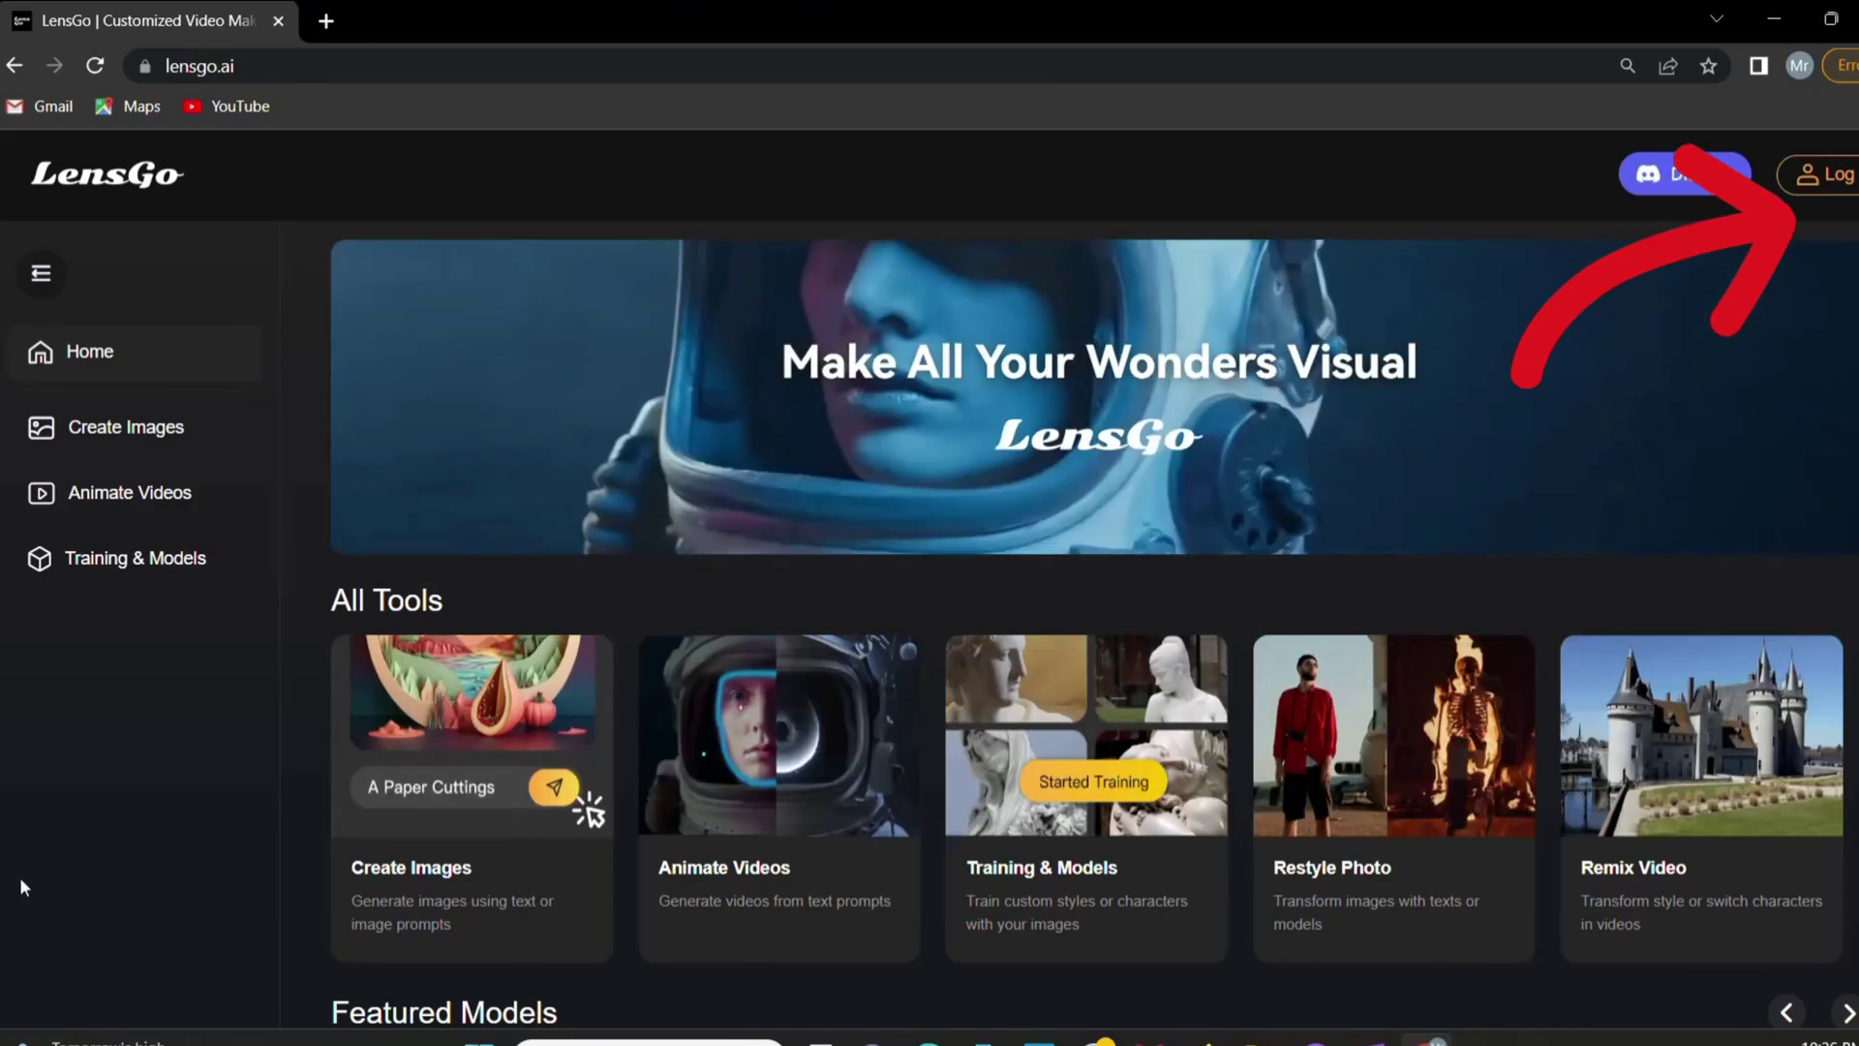
{"action": "left_click", "coordinate": [1817, 192]}
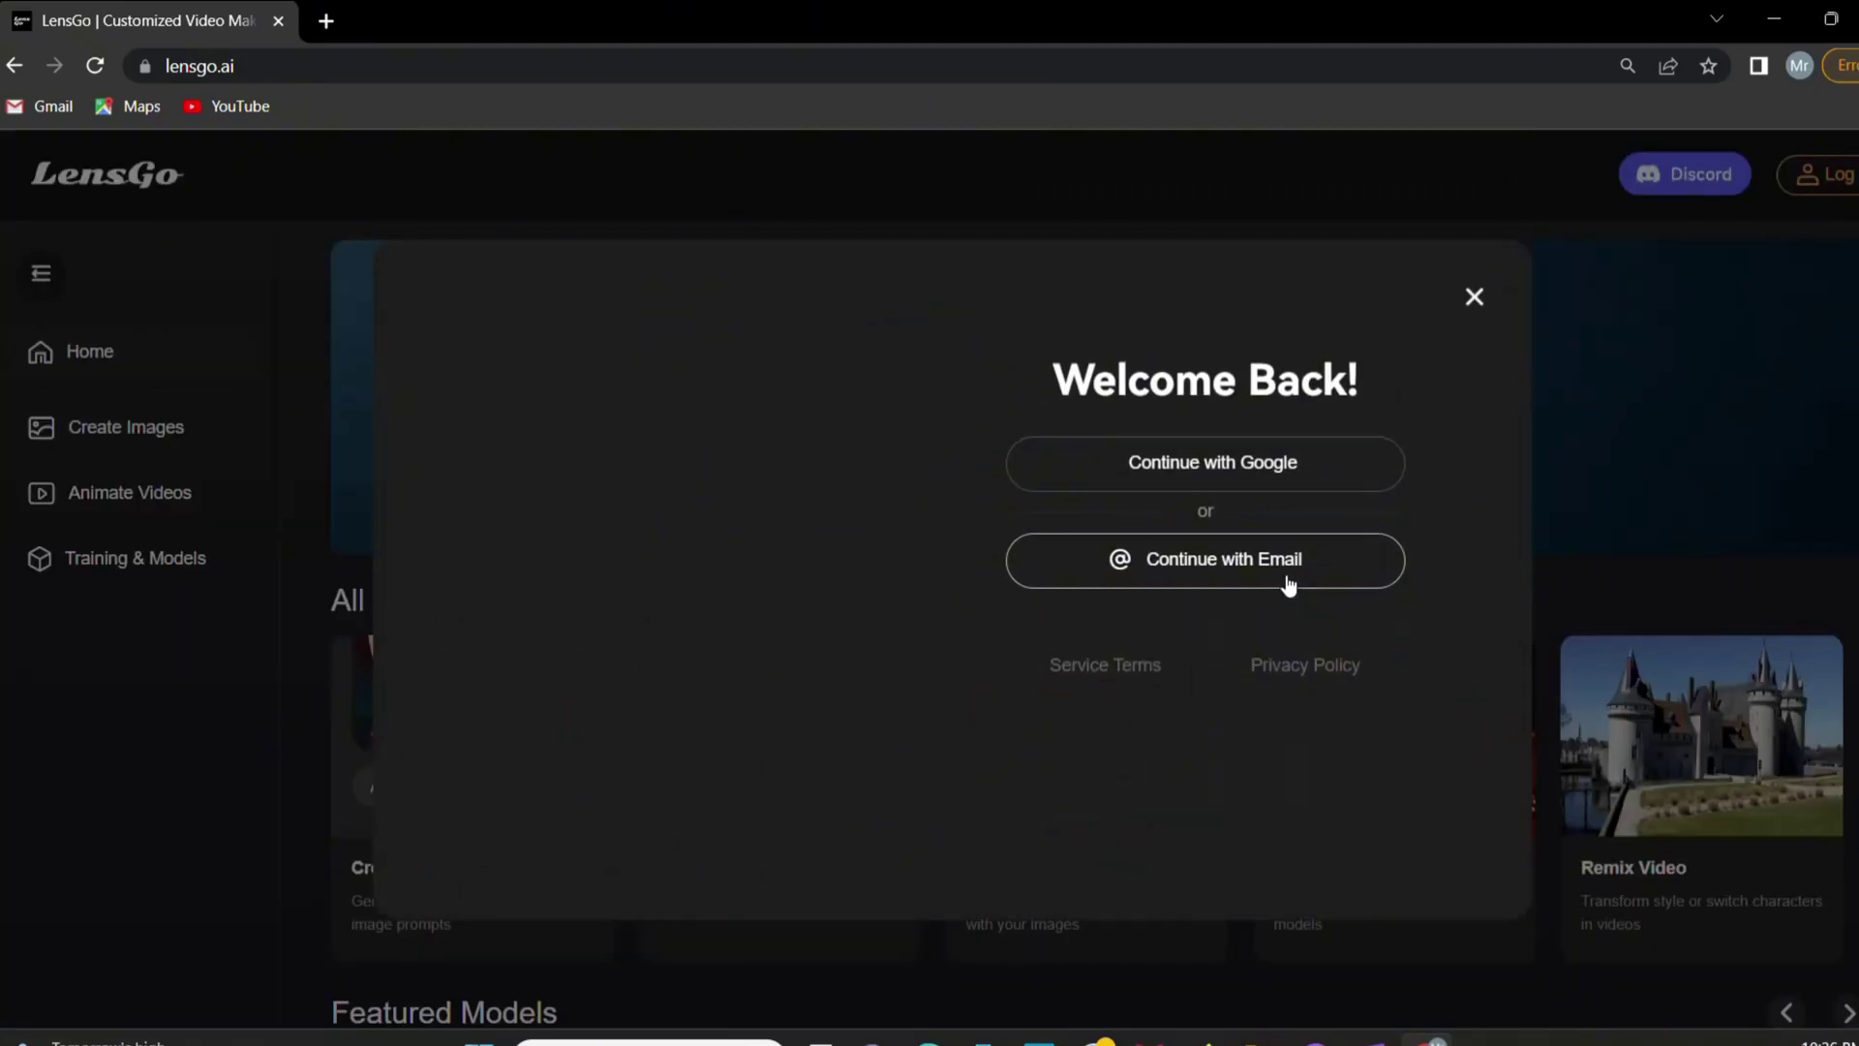
{"action": "left_click", "coordinate": [1212, 481]}
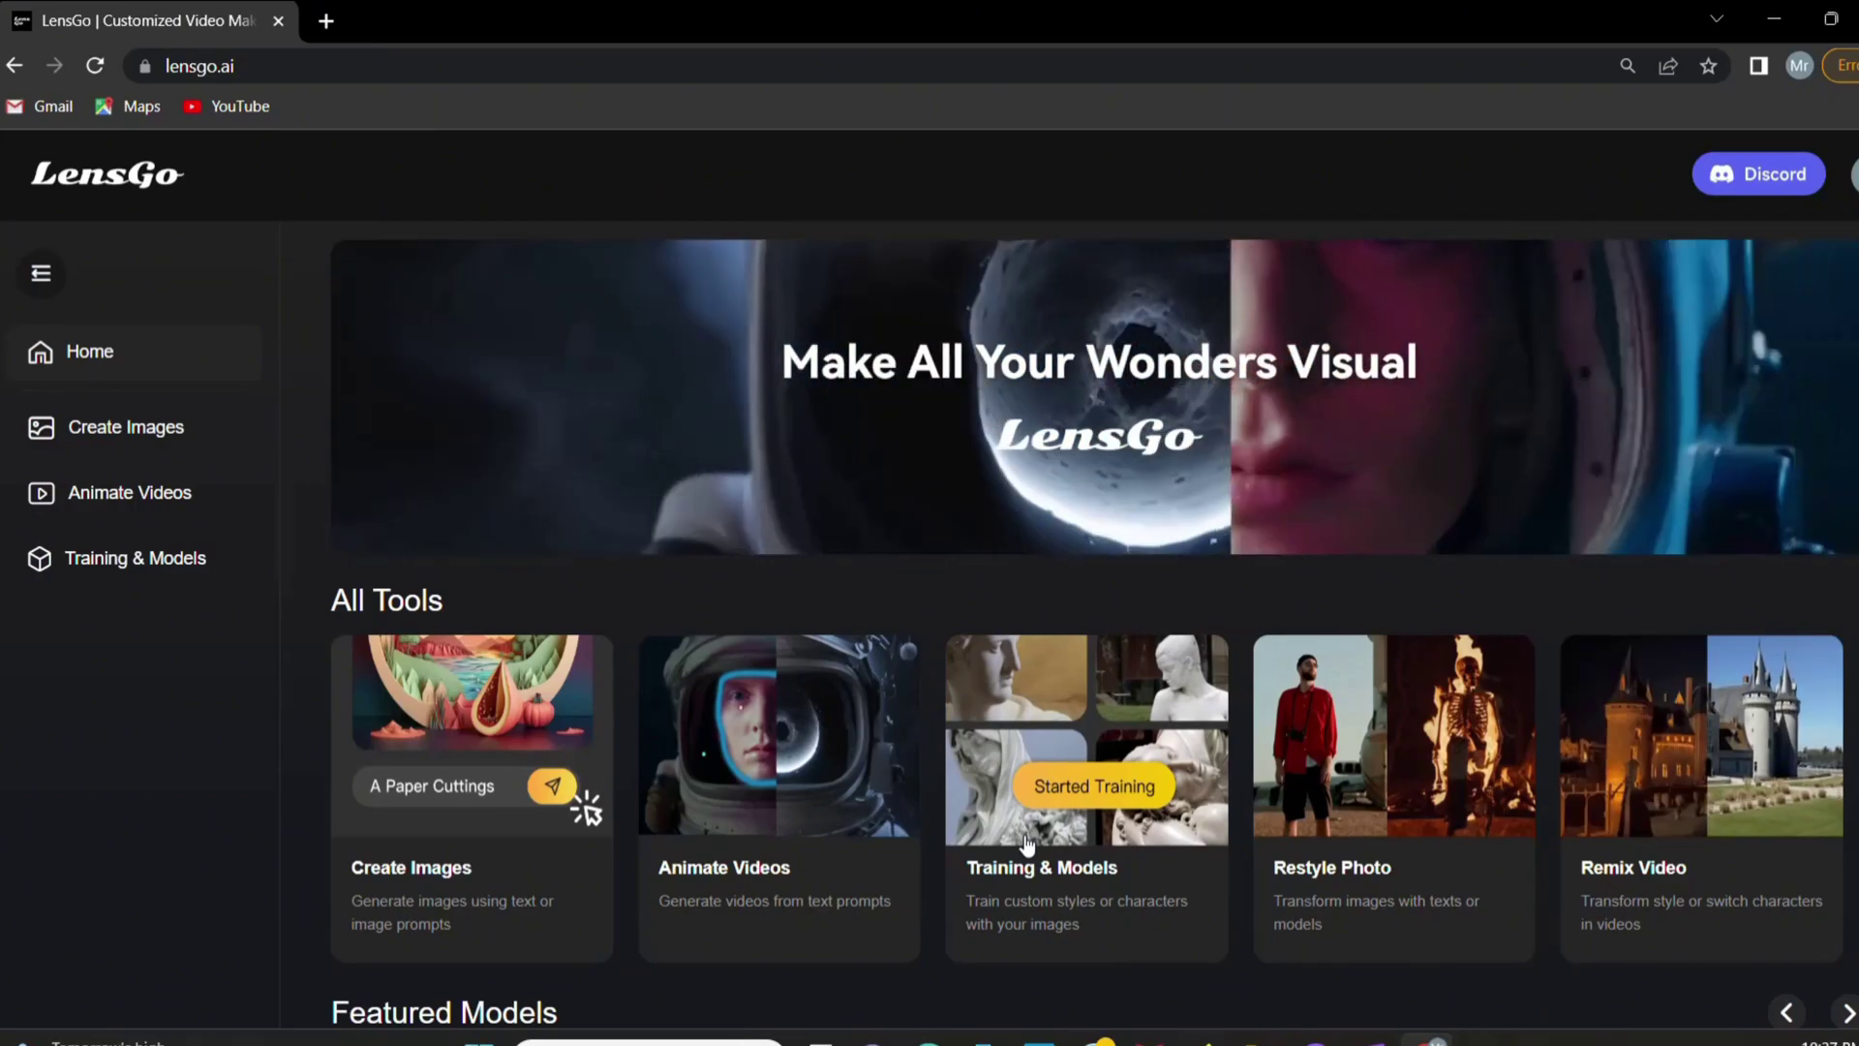
Browse the home page tools and featured models, then open the Create Images tool.
{"action": "scroll", "coordinate": [1028, 844], "scroll_direction": "down", "scroll_amount": 4}
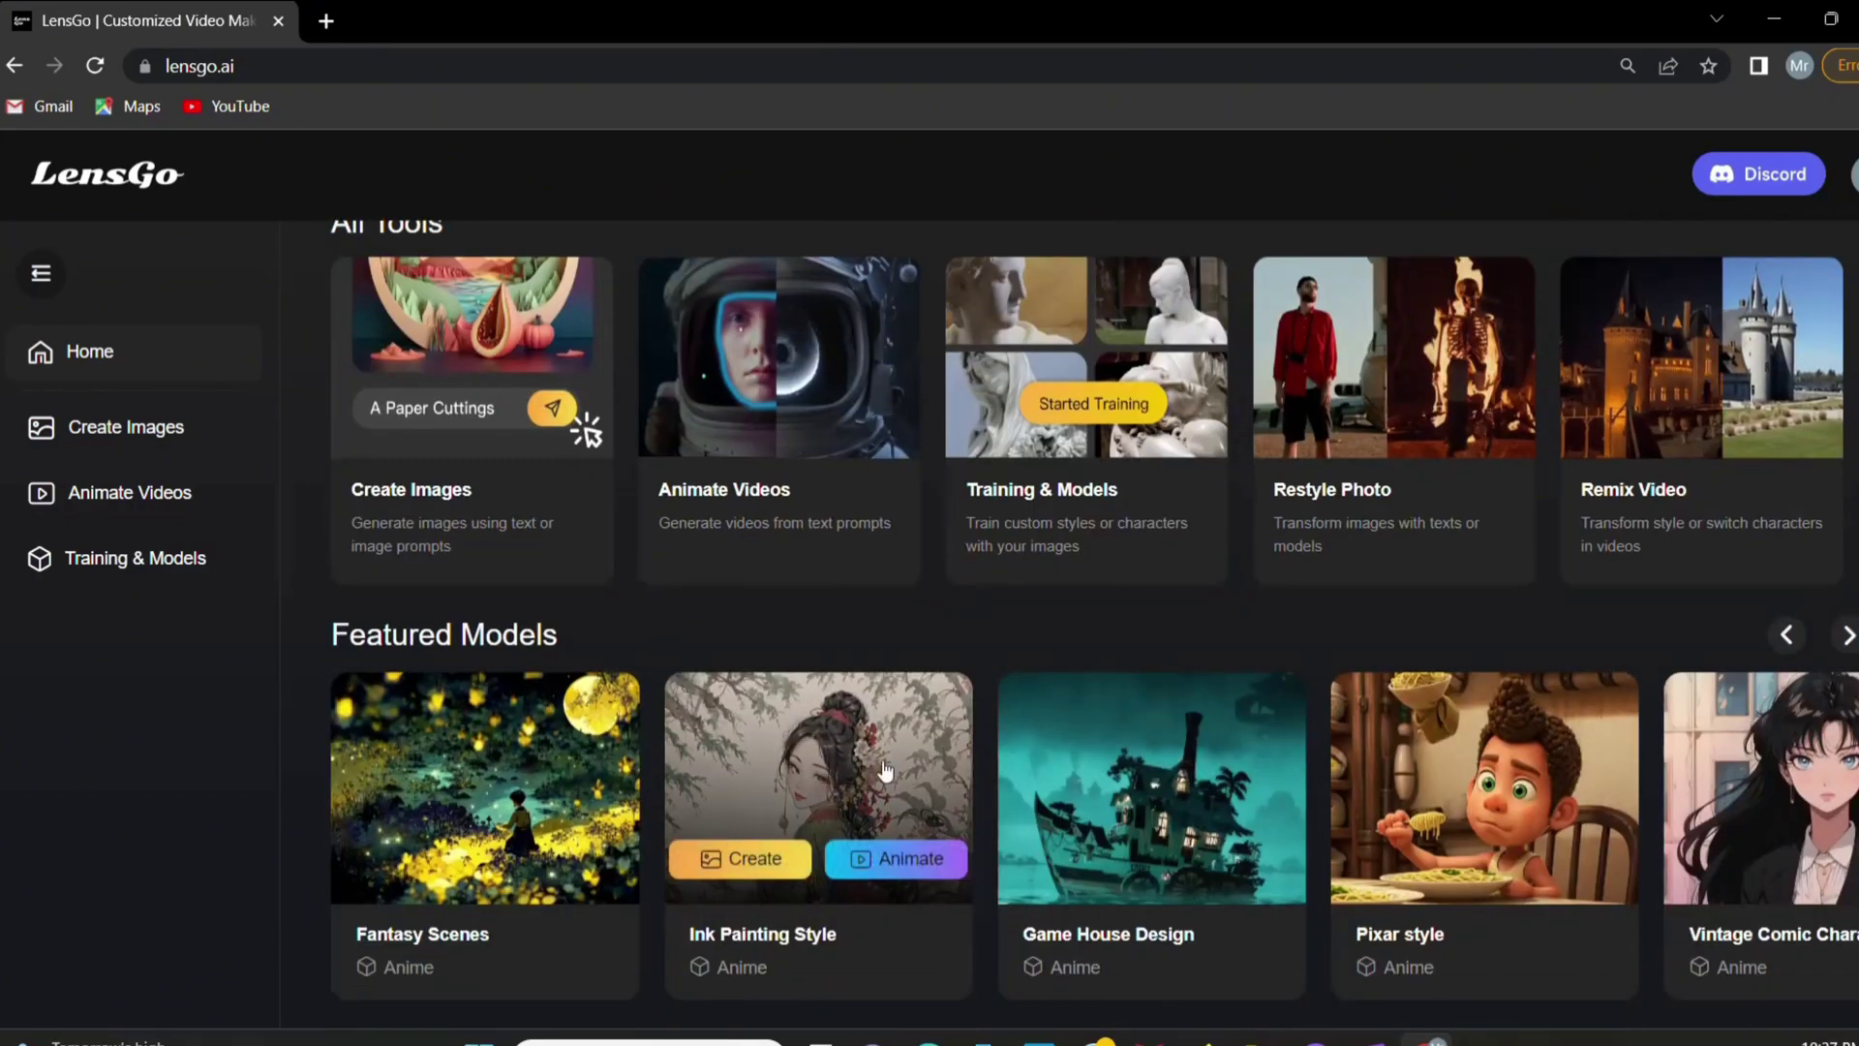
{"action": "scroll", "coordinate": [1061, 741], "scroll_direction": "down", "scroll_amount": 4}
{"action": "scroll", "coordinate": [1062, 739], "scroll_direction": "up", "scroll_amount": 1}
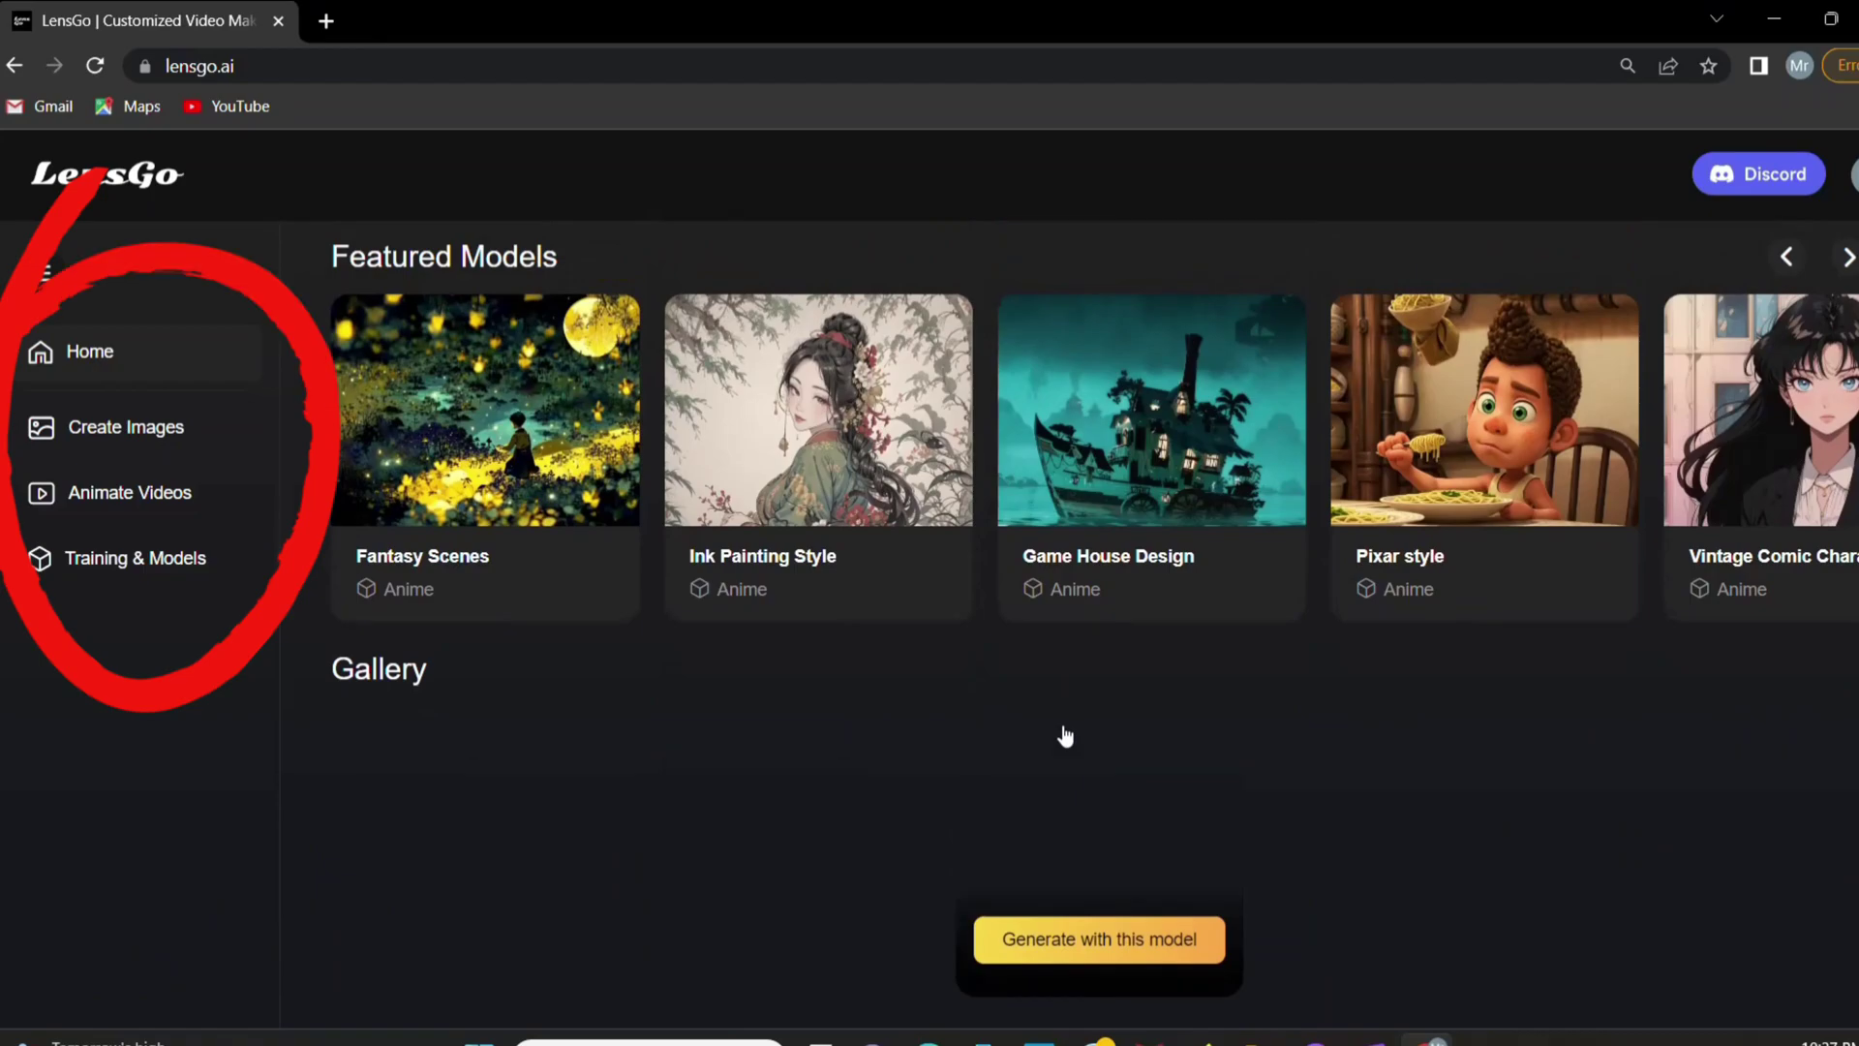
{"action": "scroll", "coordinate": [1062, 738], "scroll_direction": "up", "scroll_amount": 4}
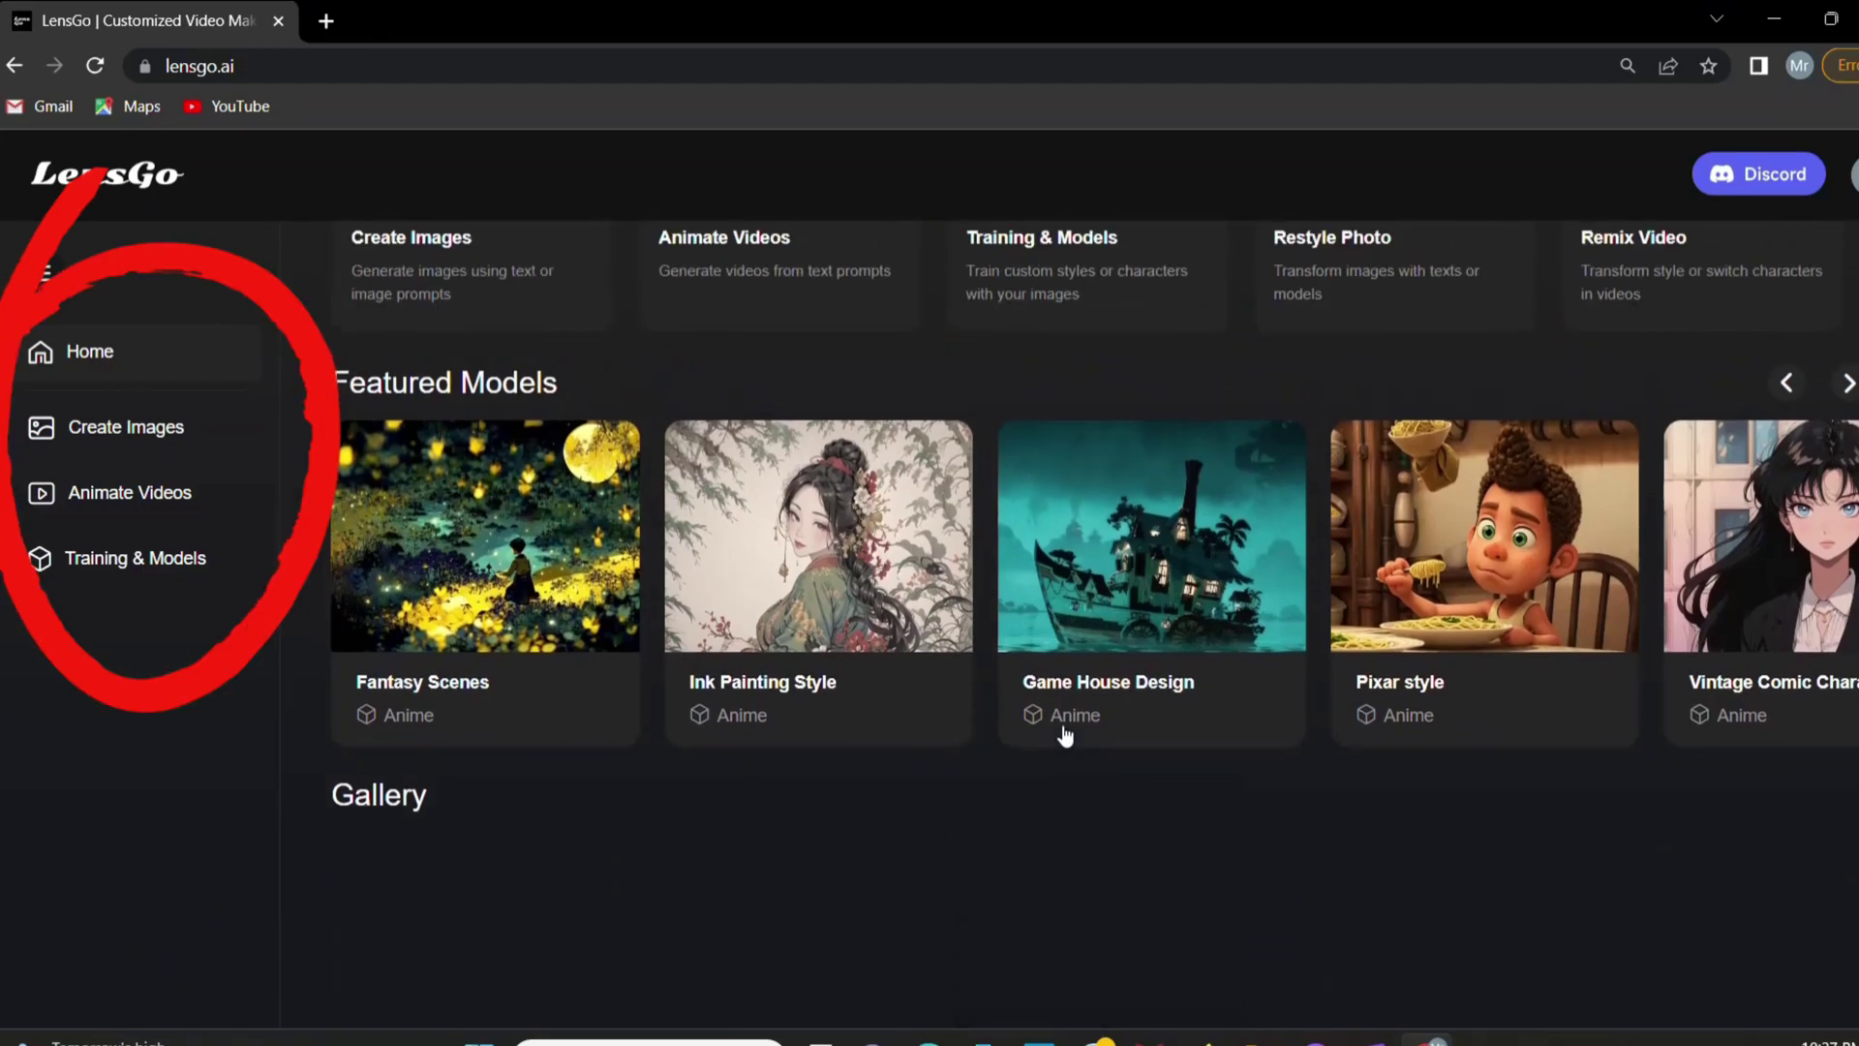
{"action": "scroll", "coordinate": [1051, 737], "scroll_direction": "up", "scroll_amount": 1}
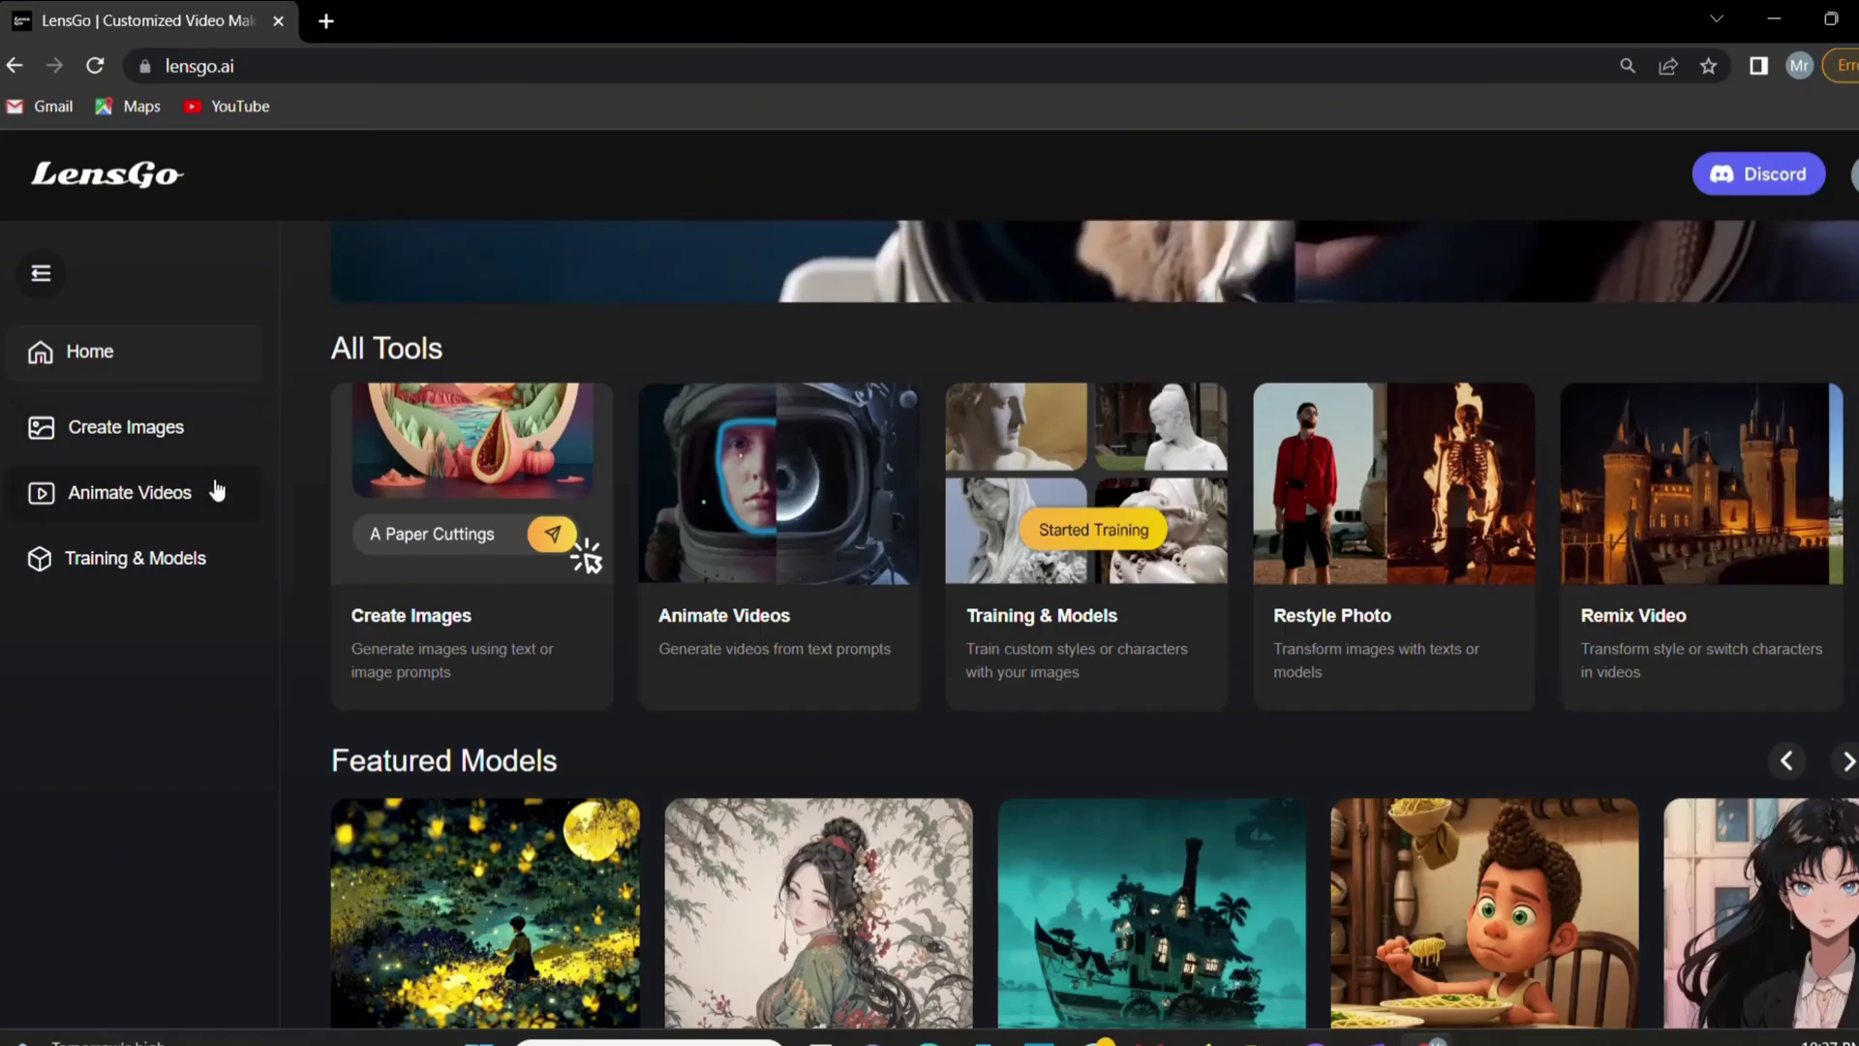
{"action": "left_click", "coordinate": [559, 540]}
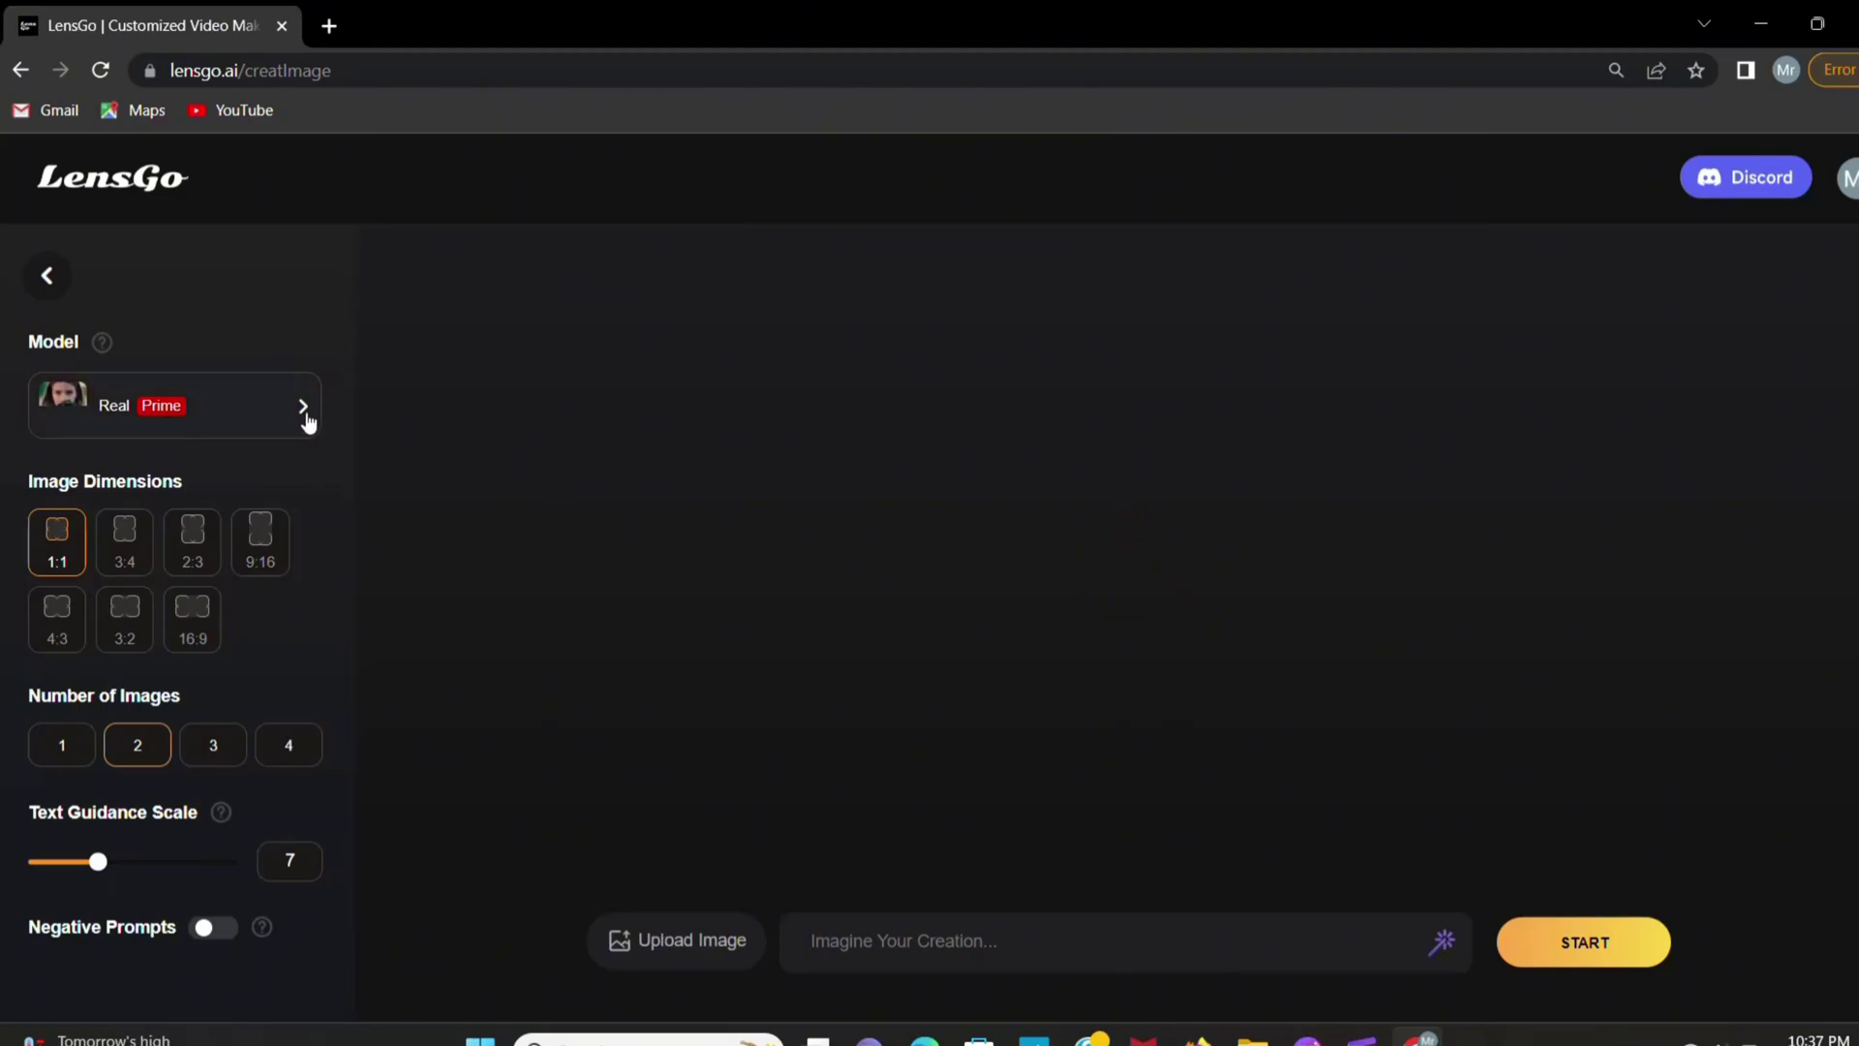
Generate 9:16 Vintage Comic Characters images of a girl reading in a library.
{"action": "left_click", "coordinate": [892, 941]}
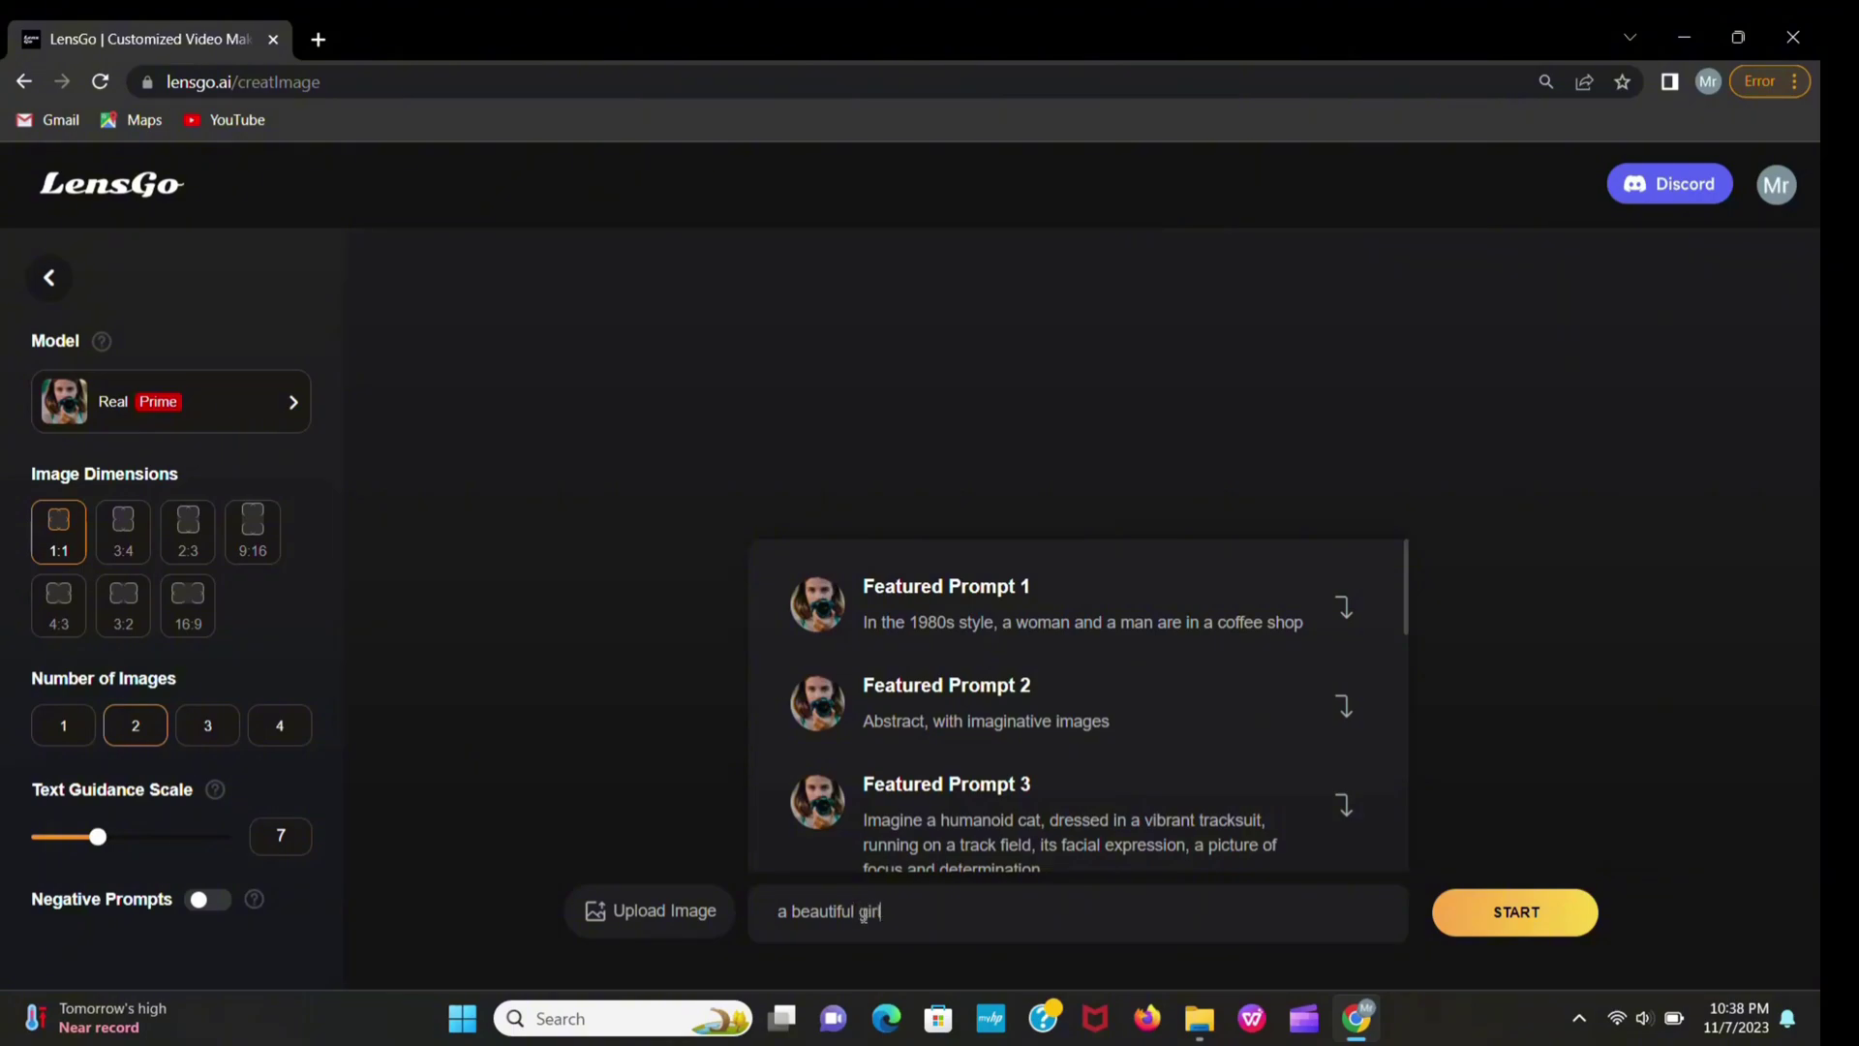
{"action": "type", "text": "in gorgeous outfit reaa"}
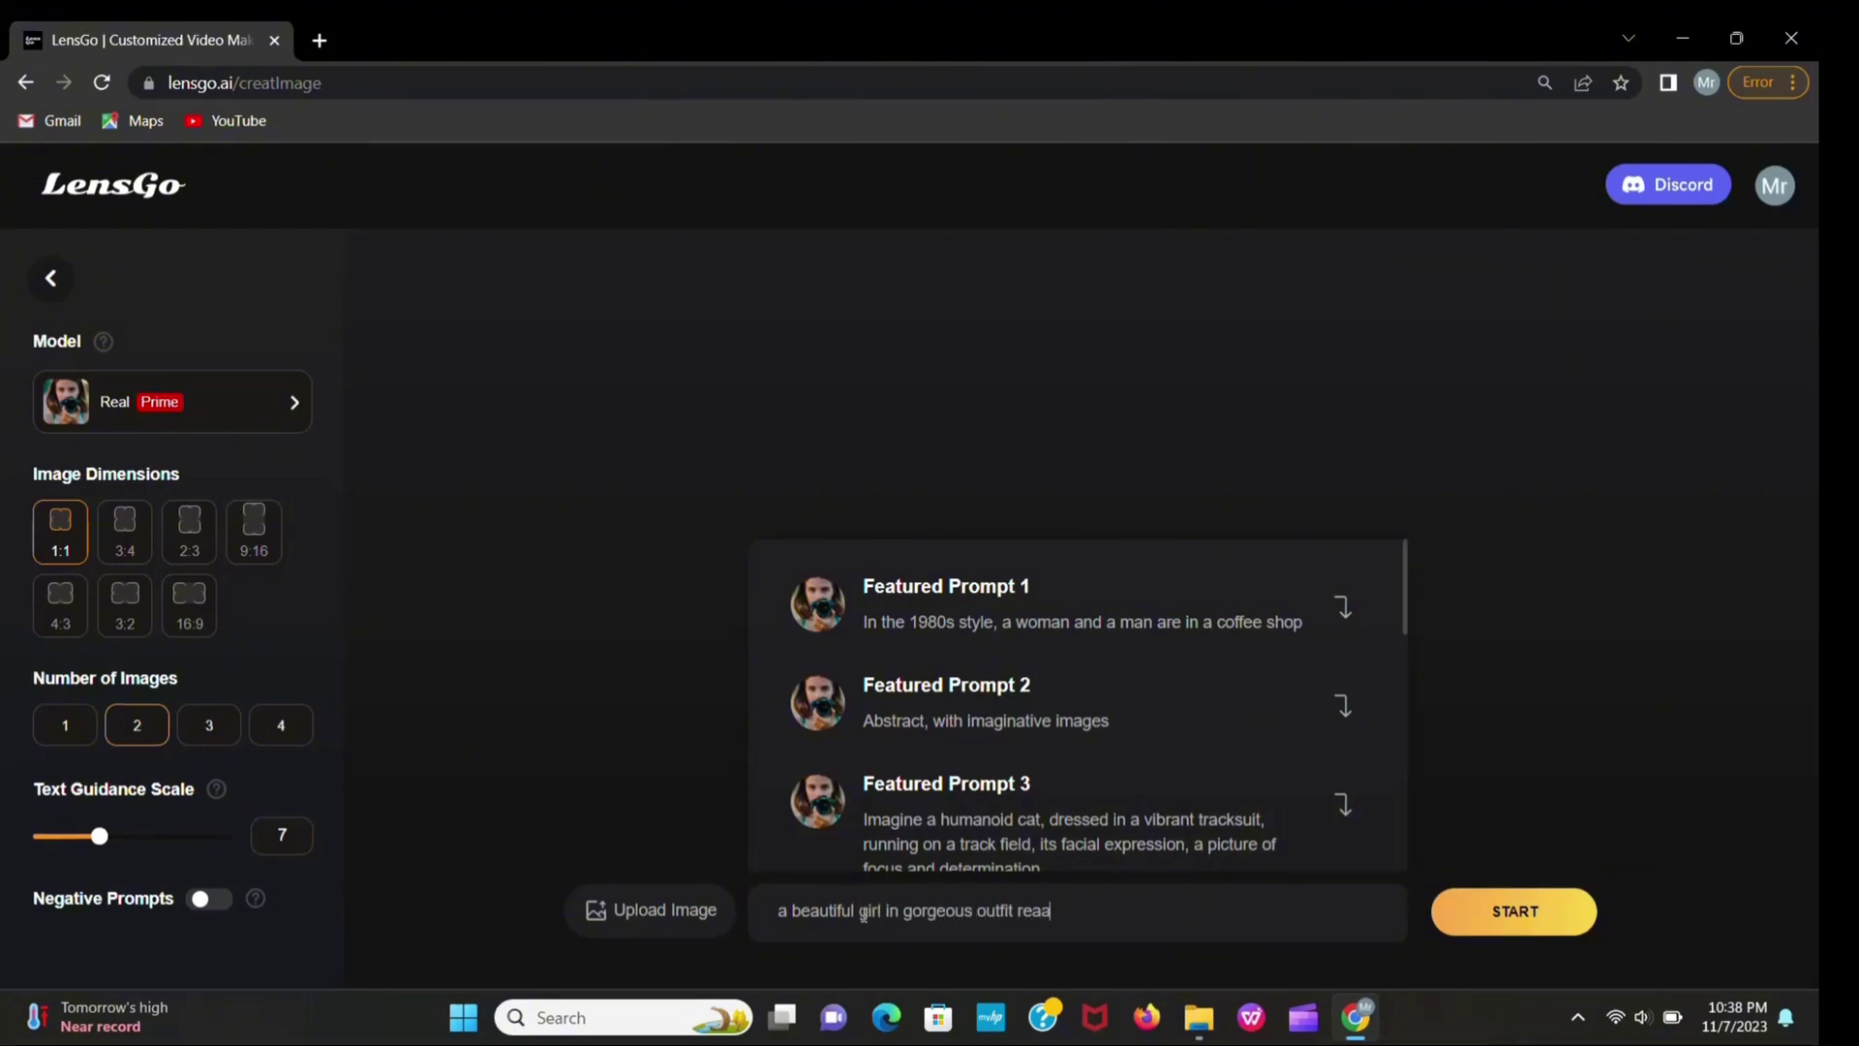
{"action": "left_click", "coordinate": [254, 531]}
{"action": "left_click", "coordinate": [289, 421]}
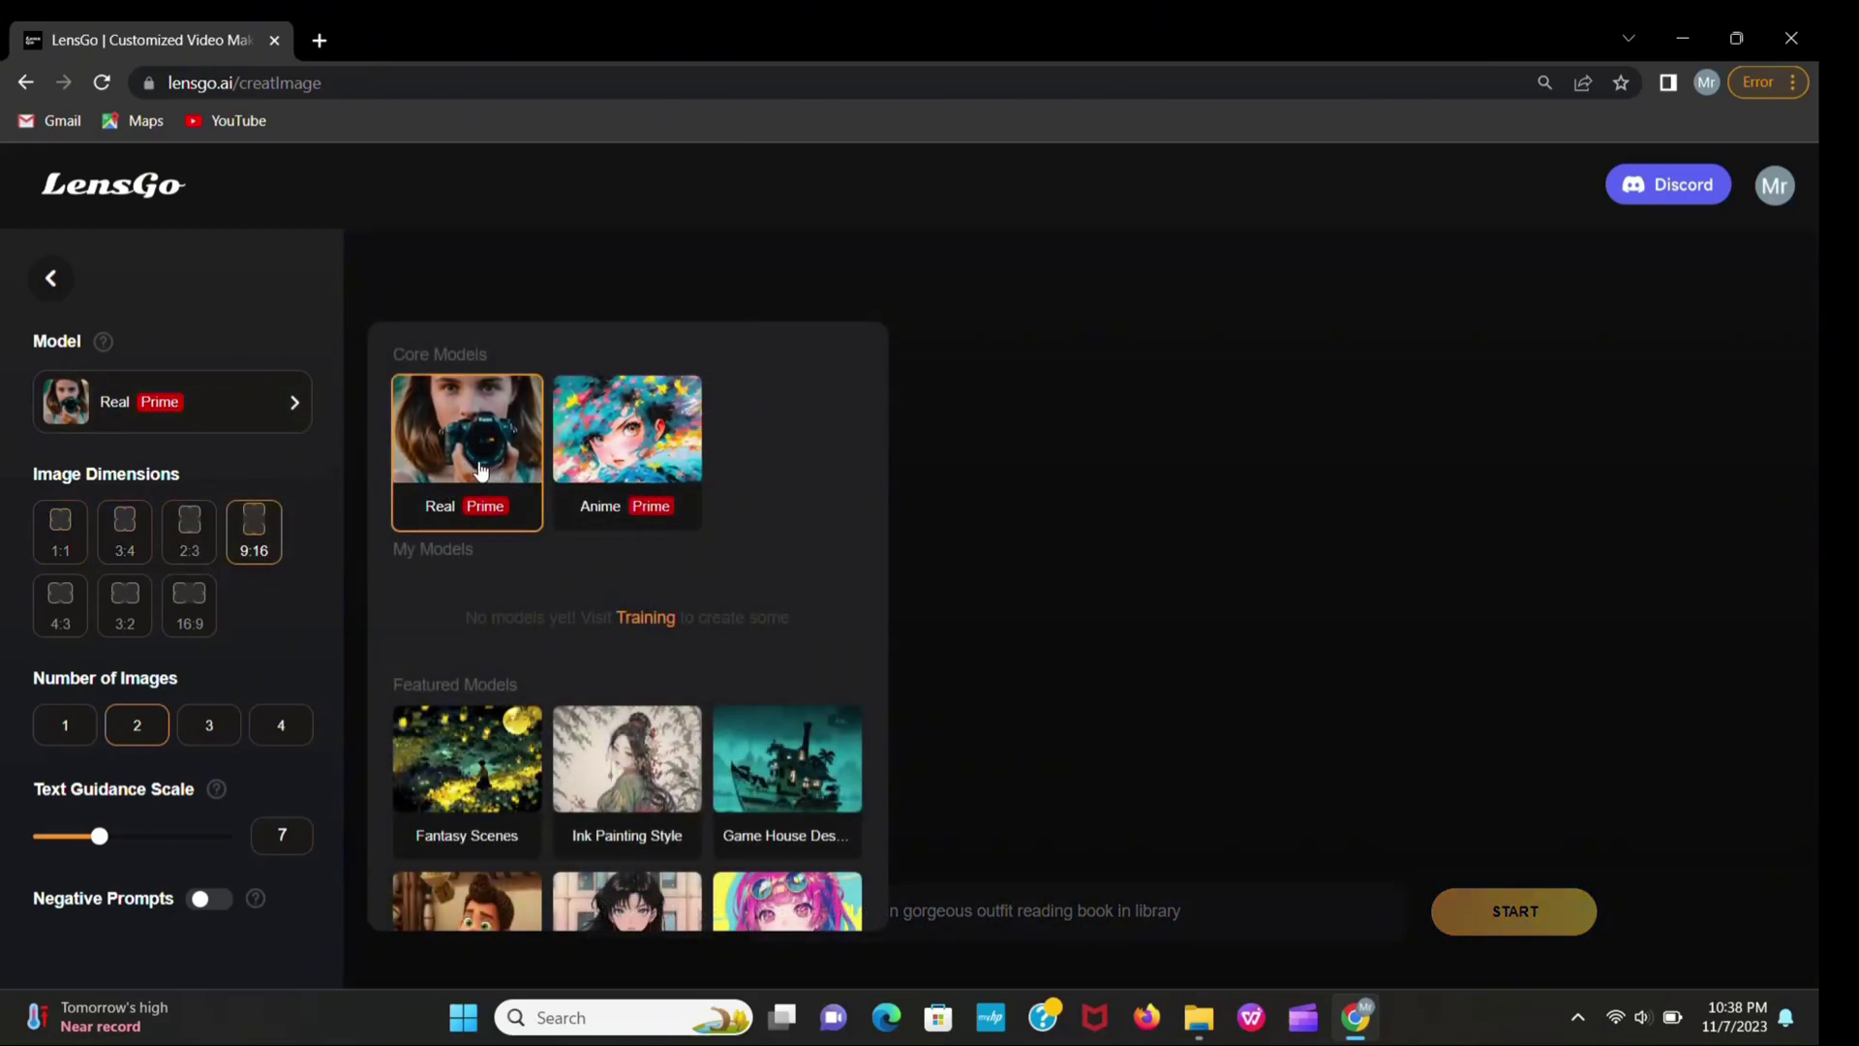
{"action": "scroll", "coordinate": [523, 619], "scroll_direction": "down", "scroll_amount": 5}
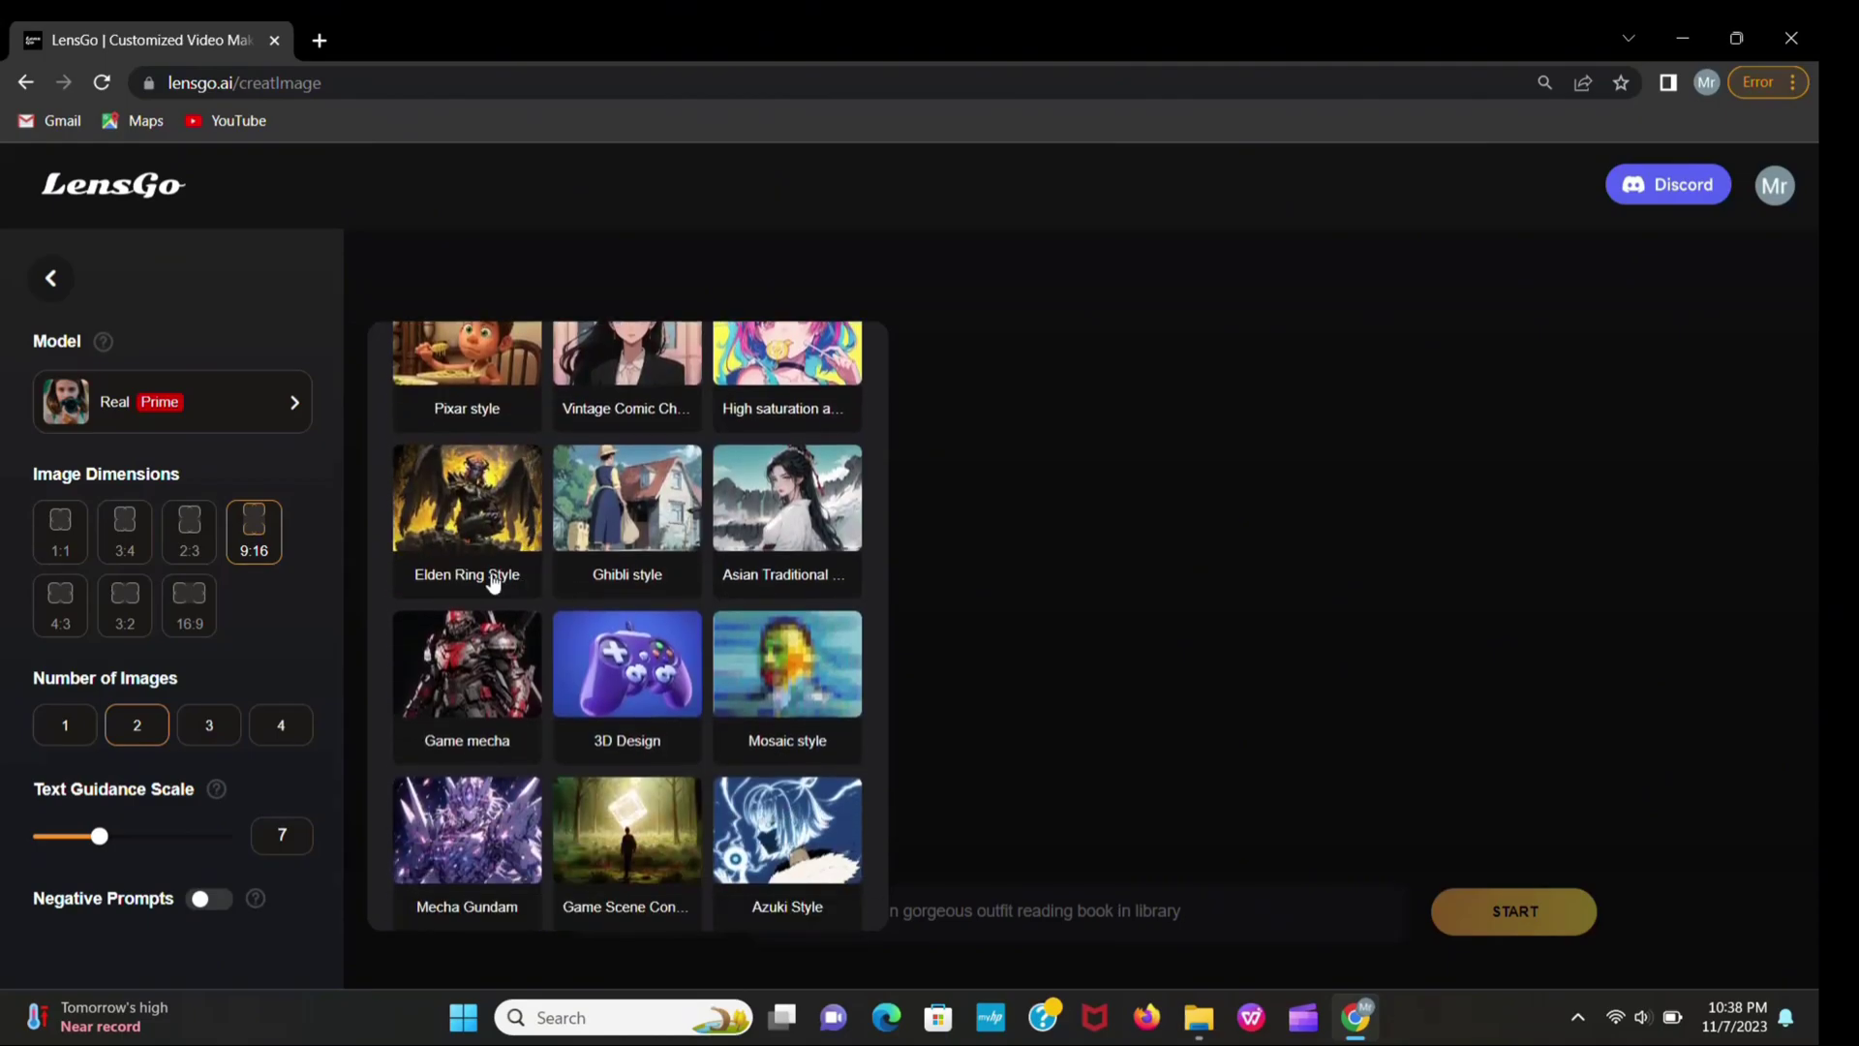
{"action": "left_click", "coordinate": [627, 377]}
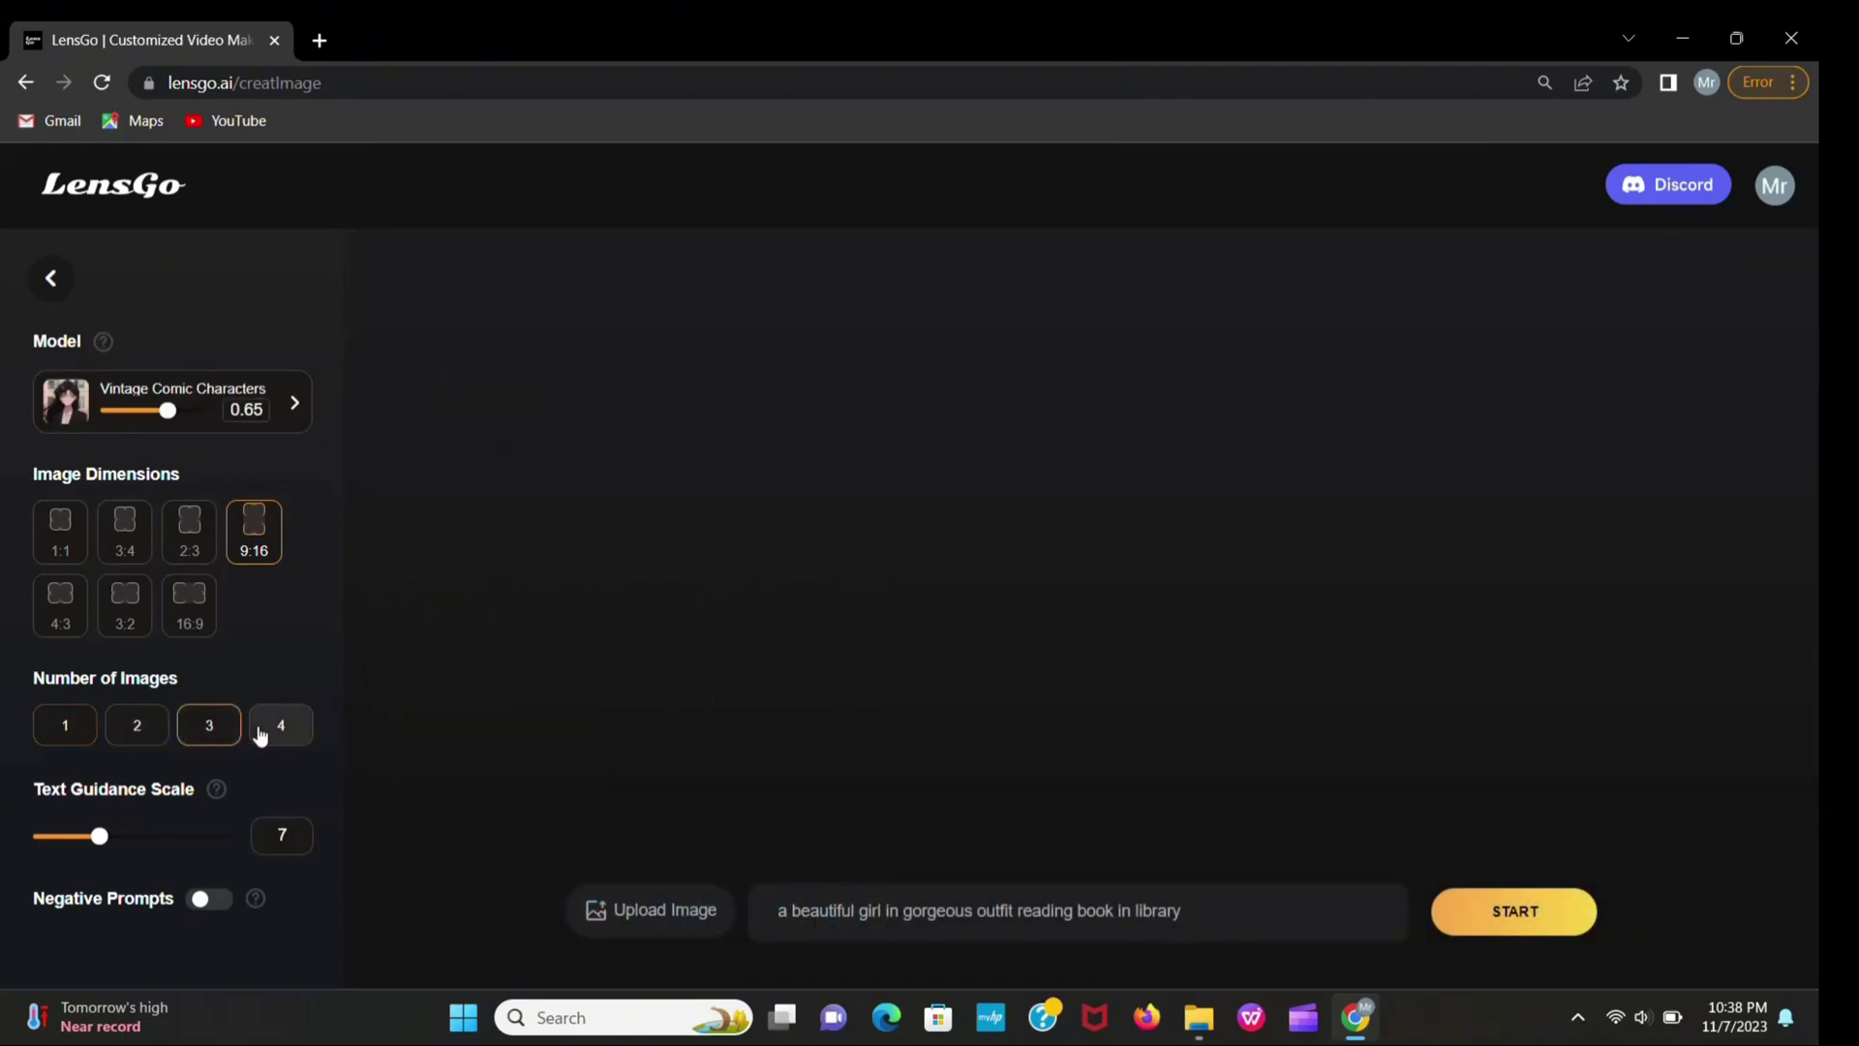
{"action": "scroll", "coordinate": [174, 790], "scroll_direction": "down", "scroll_amount": 1}
{"action": "left_click", "coordinate": [1513, 918]}
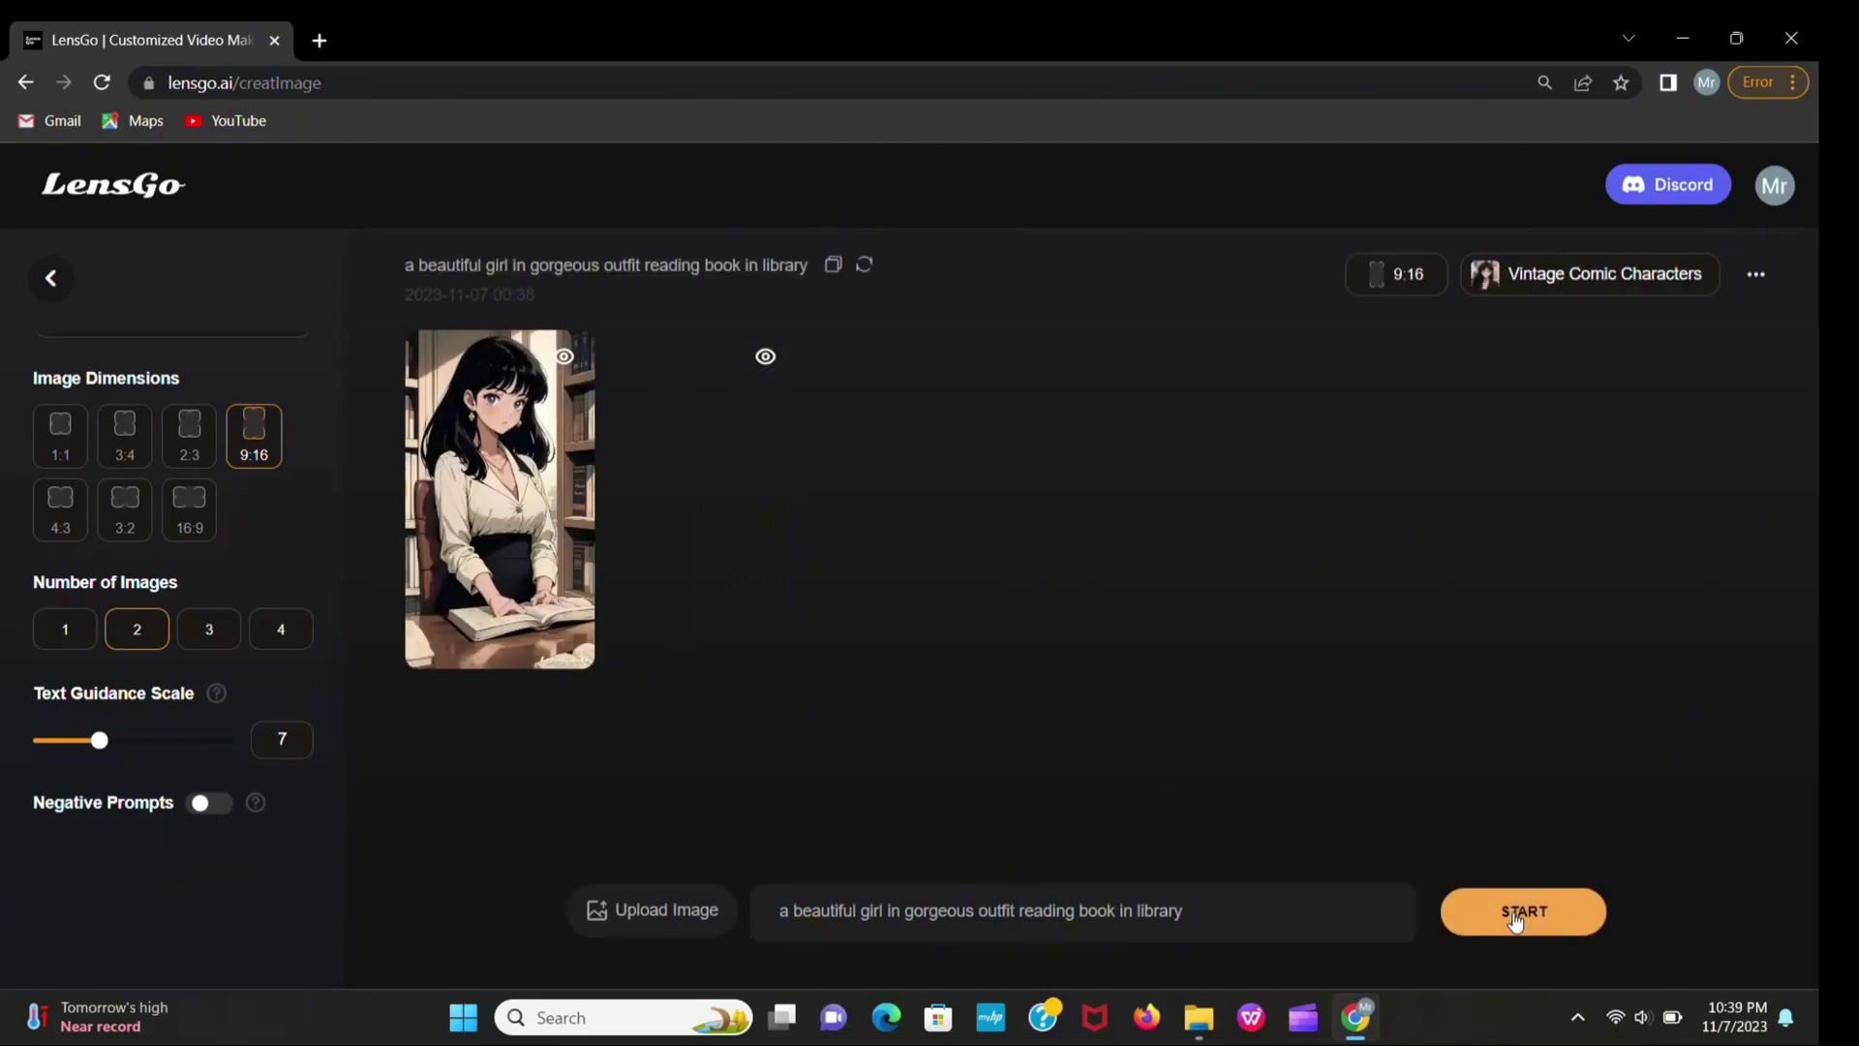
Enlarge the generated images, step back to the first one, and close the preview.
{"action": "left_click", "coordinate": [786, 561]}
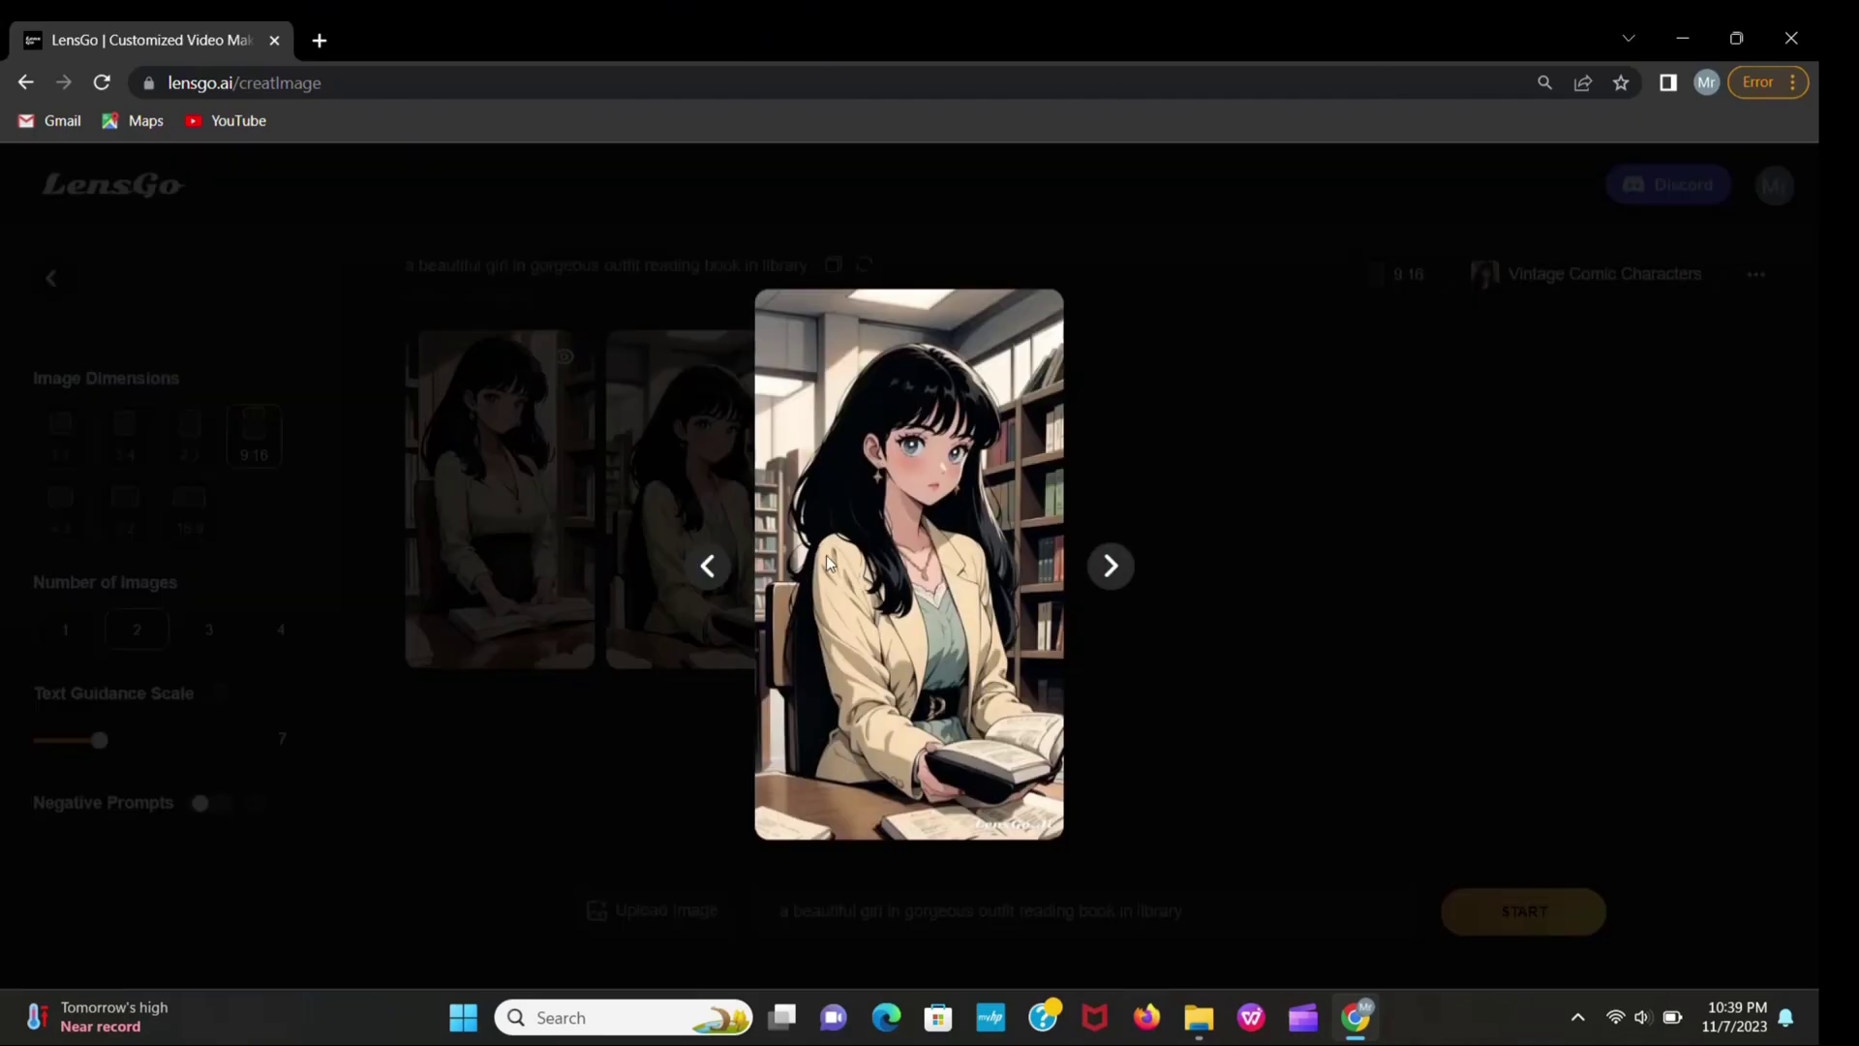
{"action": "left_click", "coordinate": [725, 566]}
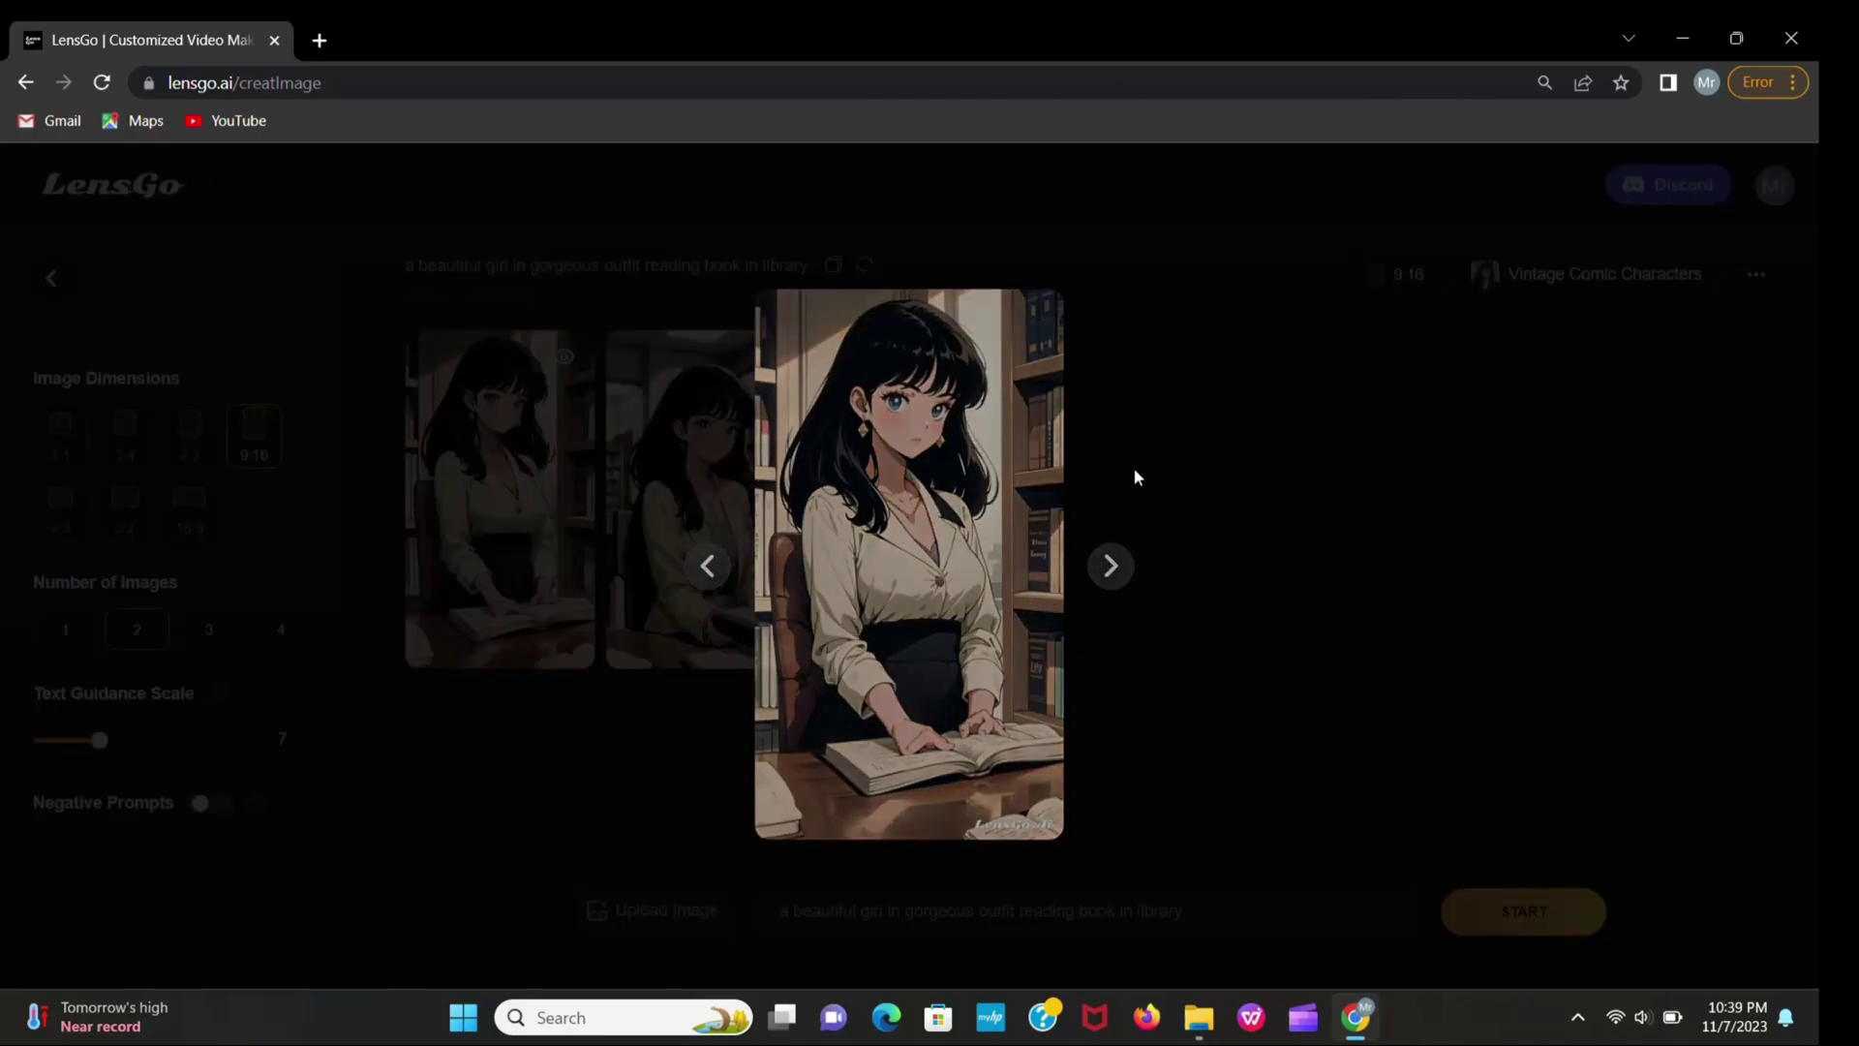
{"action": "left_click", "coordinate": [286, 341]}
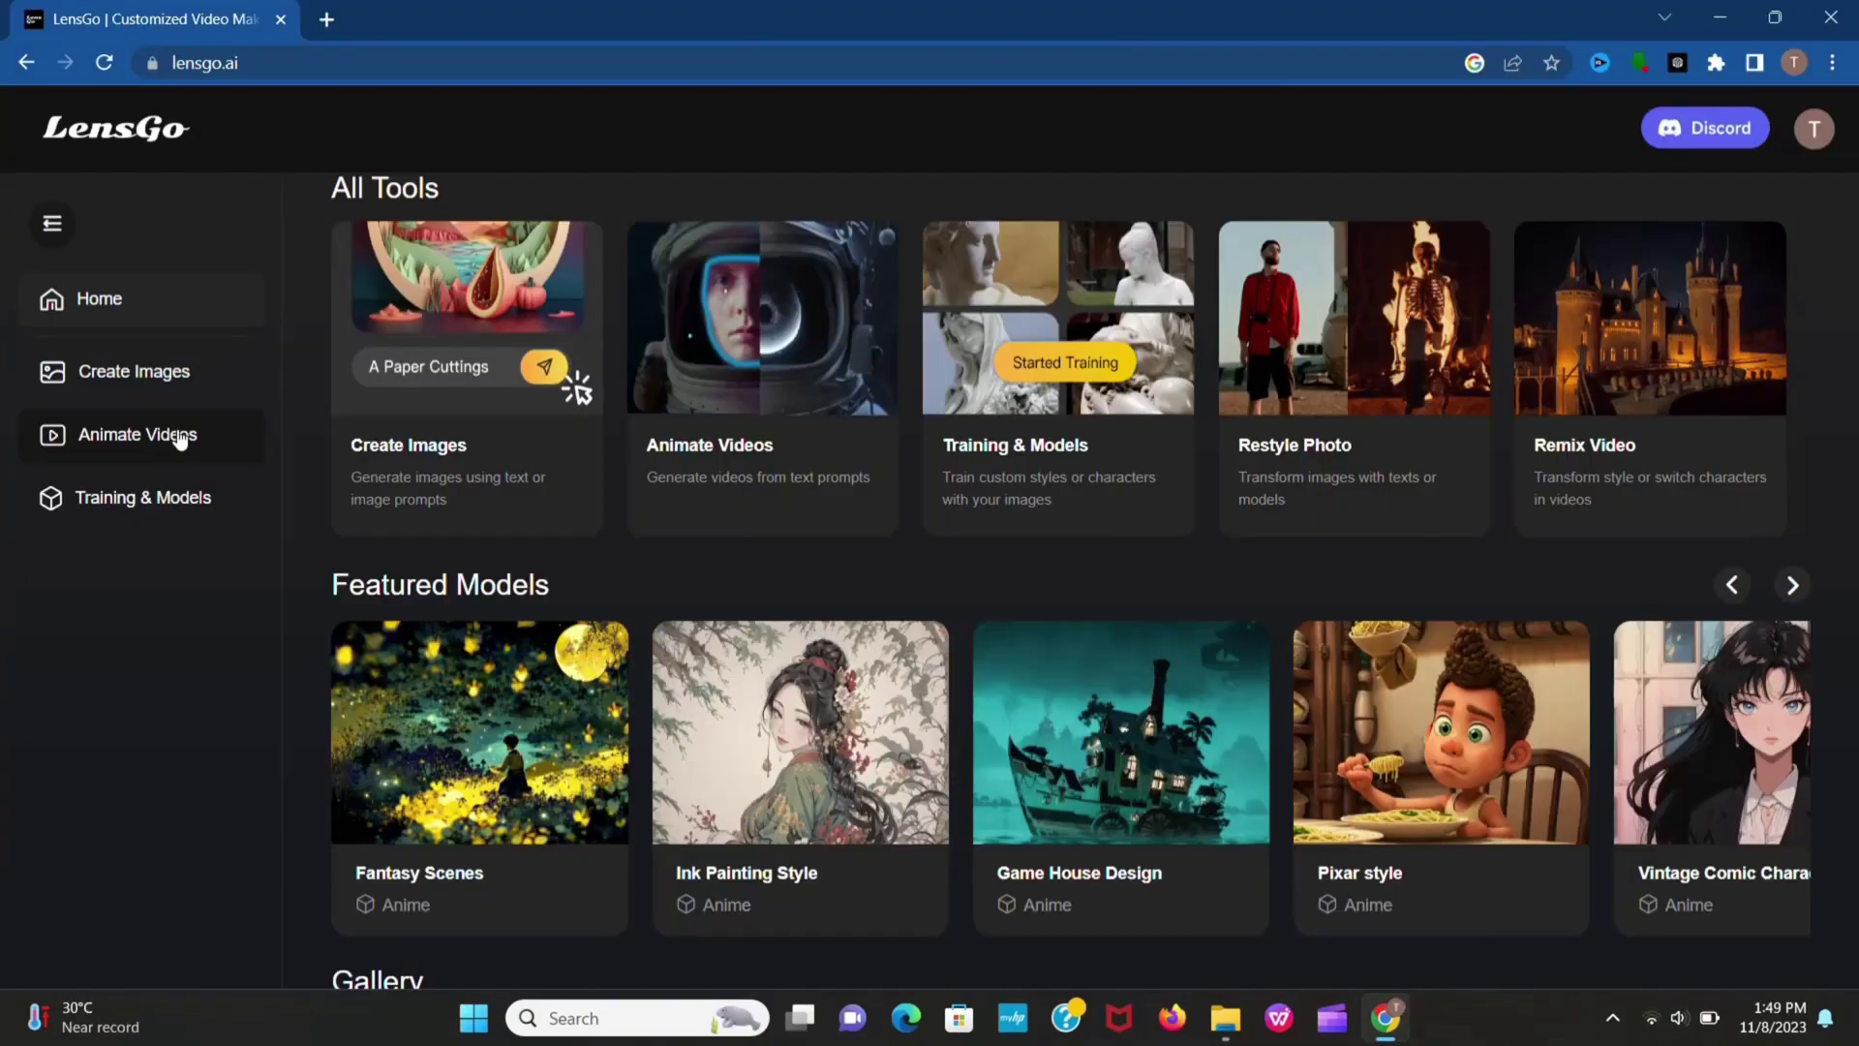
In the text-to-video generator, enter the prompt 'a man and woman walking in beautiful village'.
{"action": "left_click", "coordinate": [179, 439]}
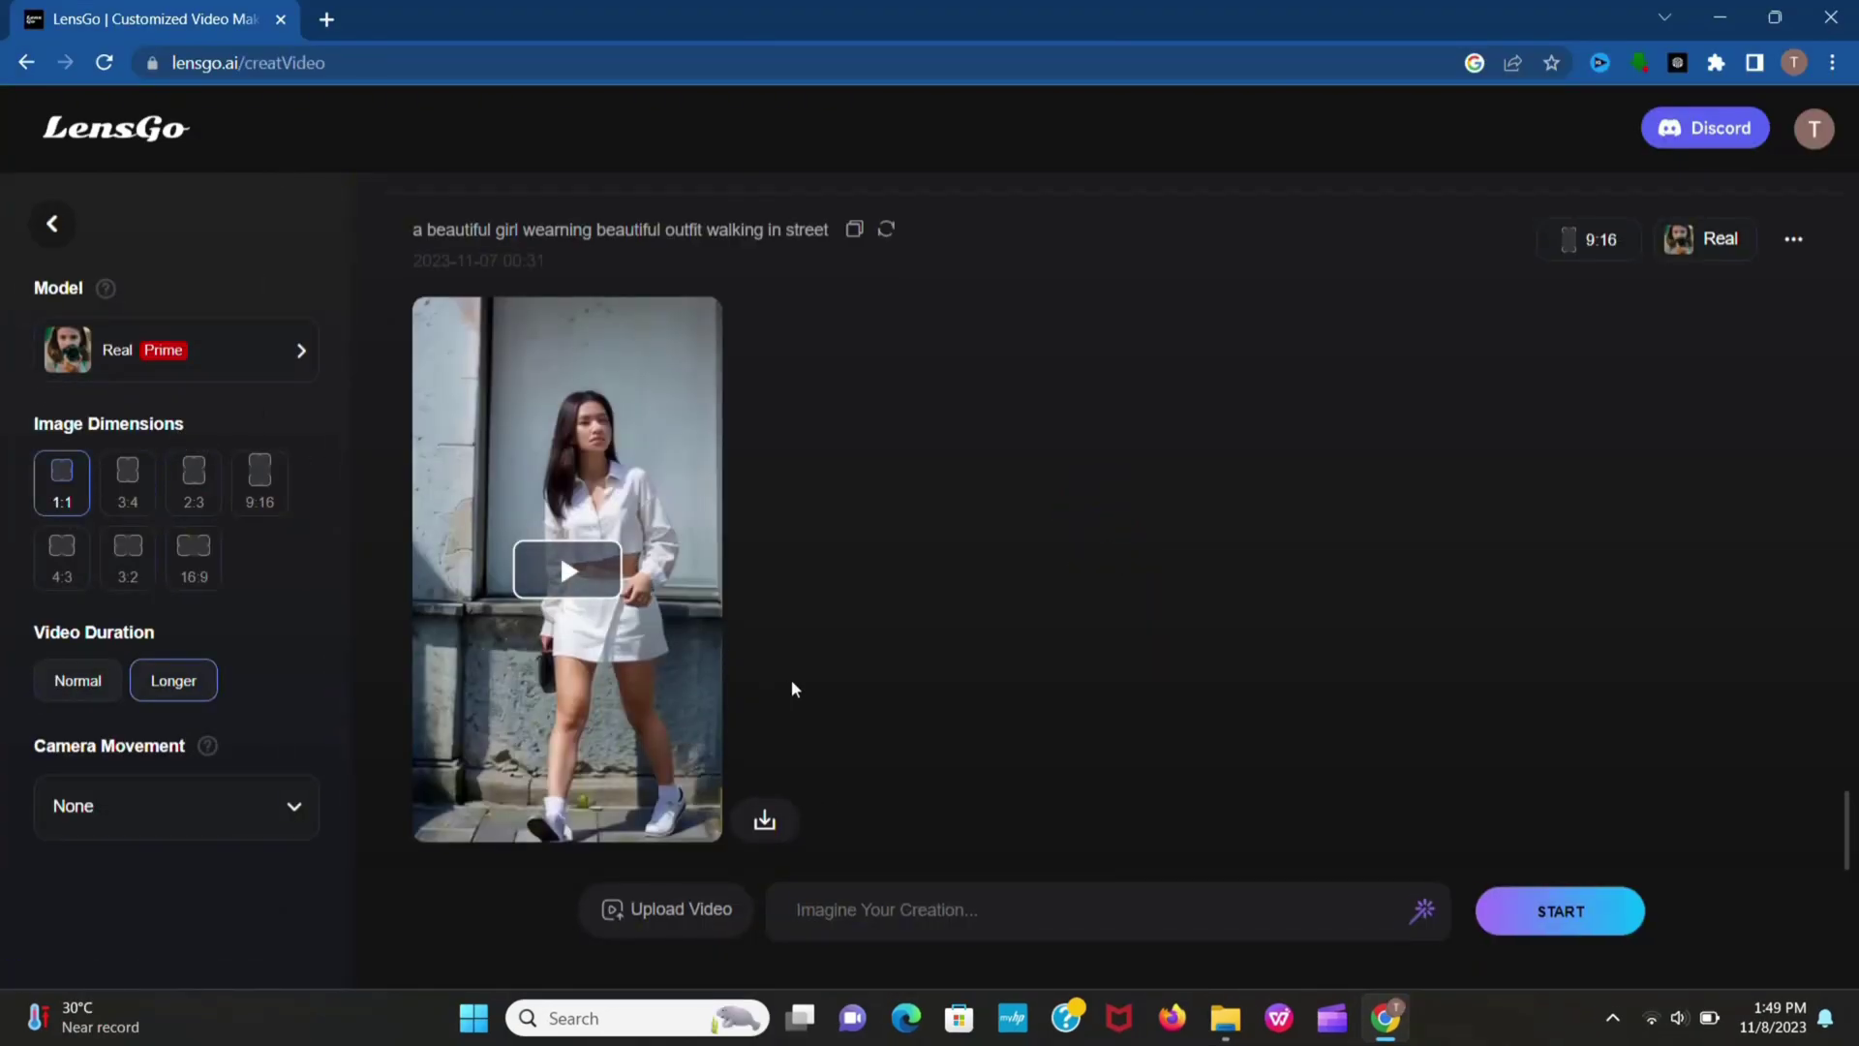
{"action": "scroll", "coordinate": [780, 678], "scroll_direction": "down", "scroll_amount": 5}
{"action": "scroll", "coordinate": [775, 678], "scroll_direction": "up", "scroll_amount": 1}
{"action": "scroll", "coordinate": [775, 678], "scroll_direction": "down", "scroll_amount": 5}
{"action": "left_click", "coordinate": [869, 908]}
{"action": "type", "text": "a man and woman walking in beautiful vill"}
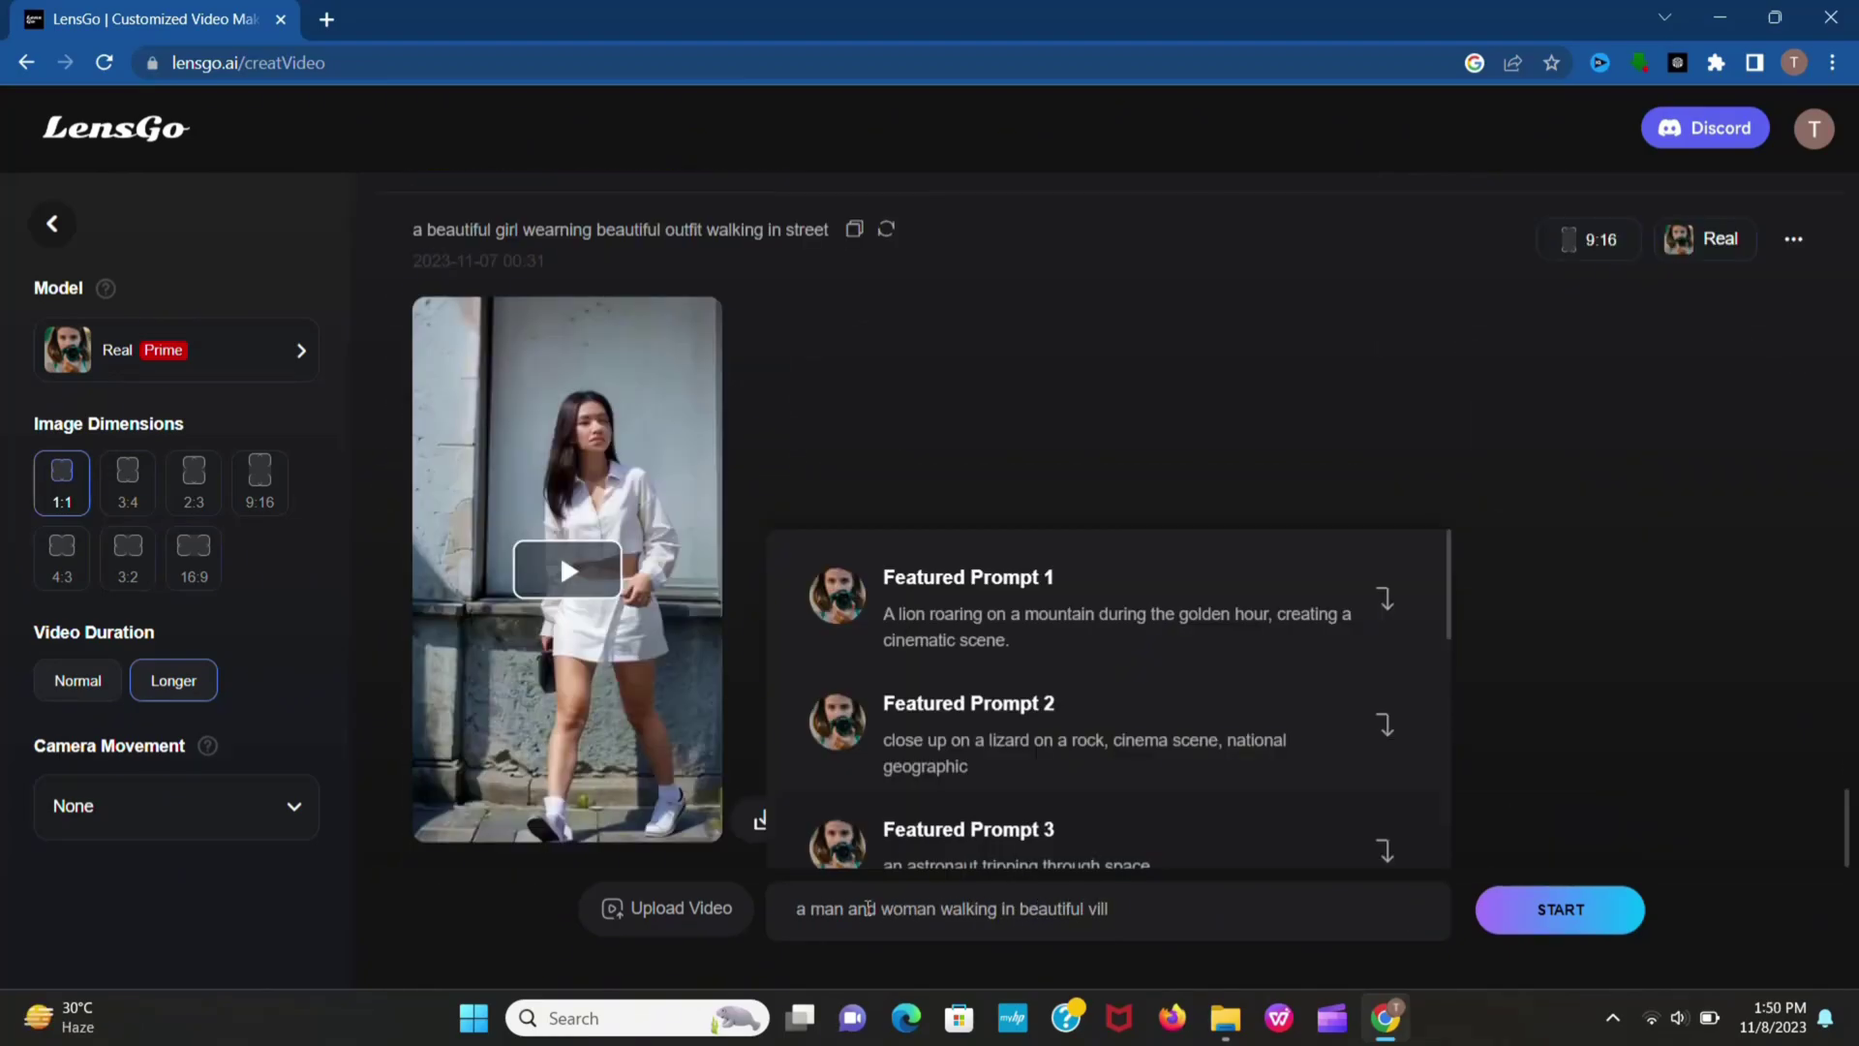
{"action": "left_click", "coordinate": [877, 912]}
{"action": "key", "text": "BackSpace"}
{"action": "left_click", "coordinate": [1133, 909]}
{"action": "type", "text": "lage"}
Set the video to the Anime model, 16:9, Normal duration, with Zoom In camera movement.
{"action": "left_click", "coordinate": [293, 345]}
{"action": "scroll", "coordinate": [664, 484], "scroll_direction": "down", "scroll_amount": 5}
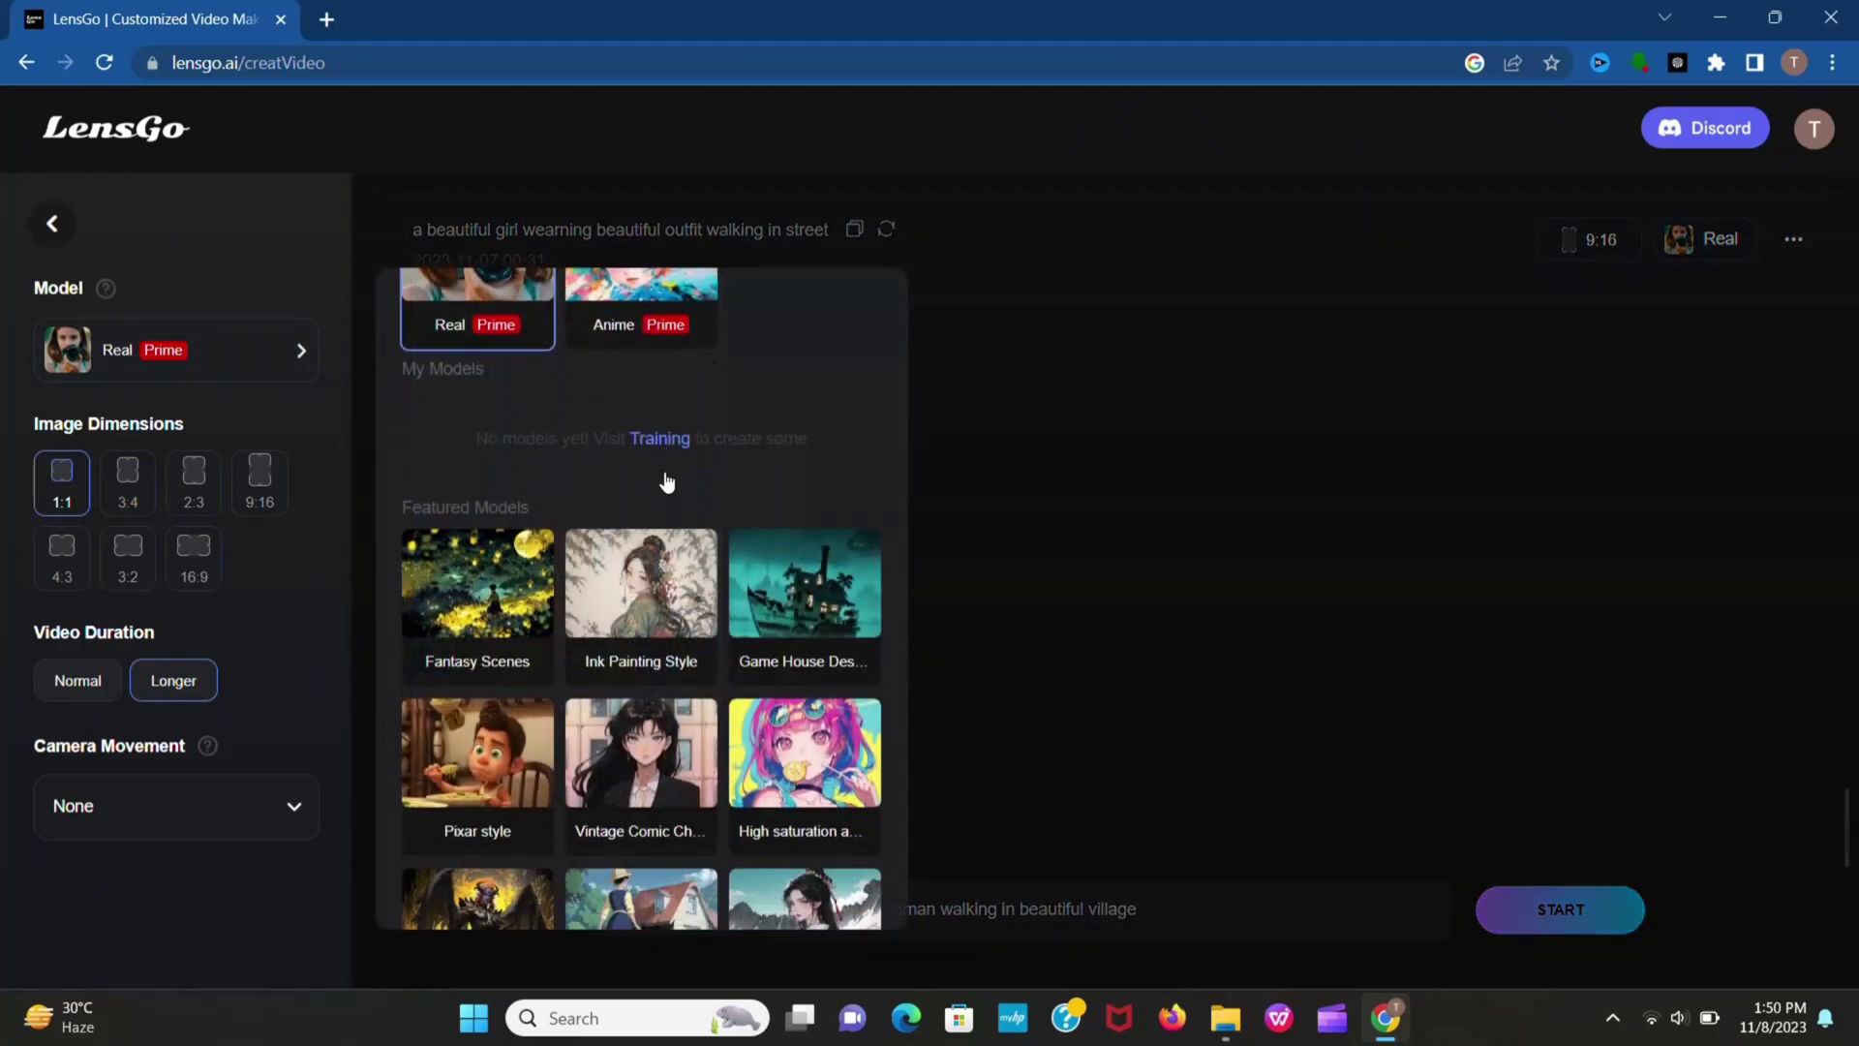
{"action": "scroll", "coordinate": [664, 479], "scroll_direction": "up", "scroll_amount": 5}
{"action": "left_click", "coordinate": [664, 453]}
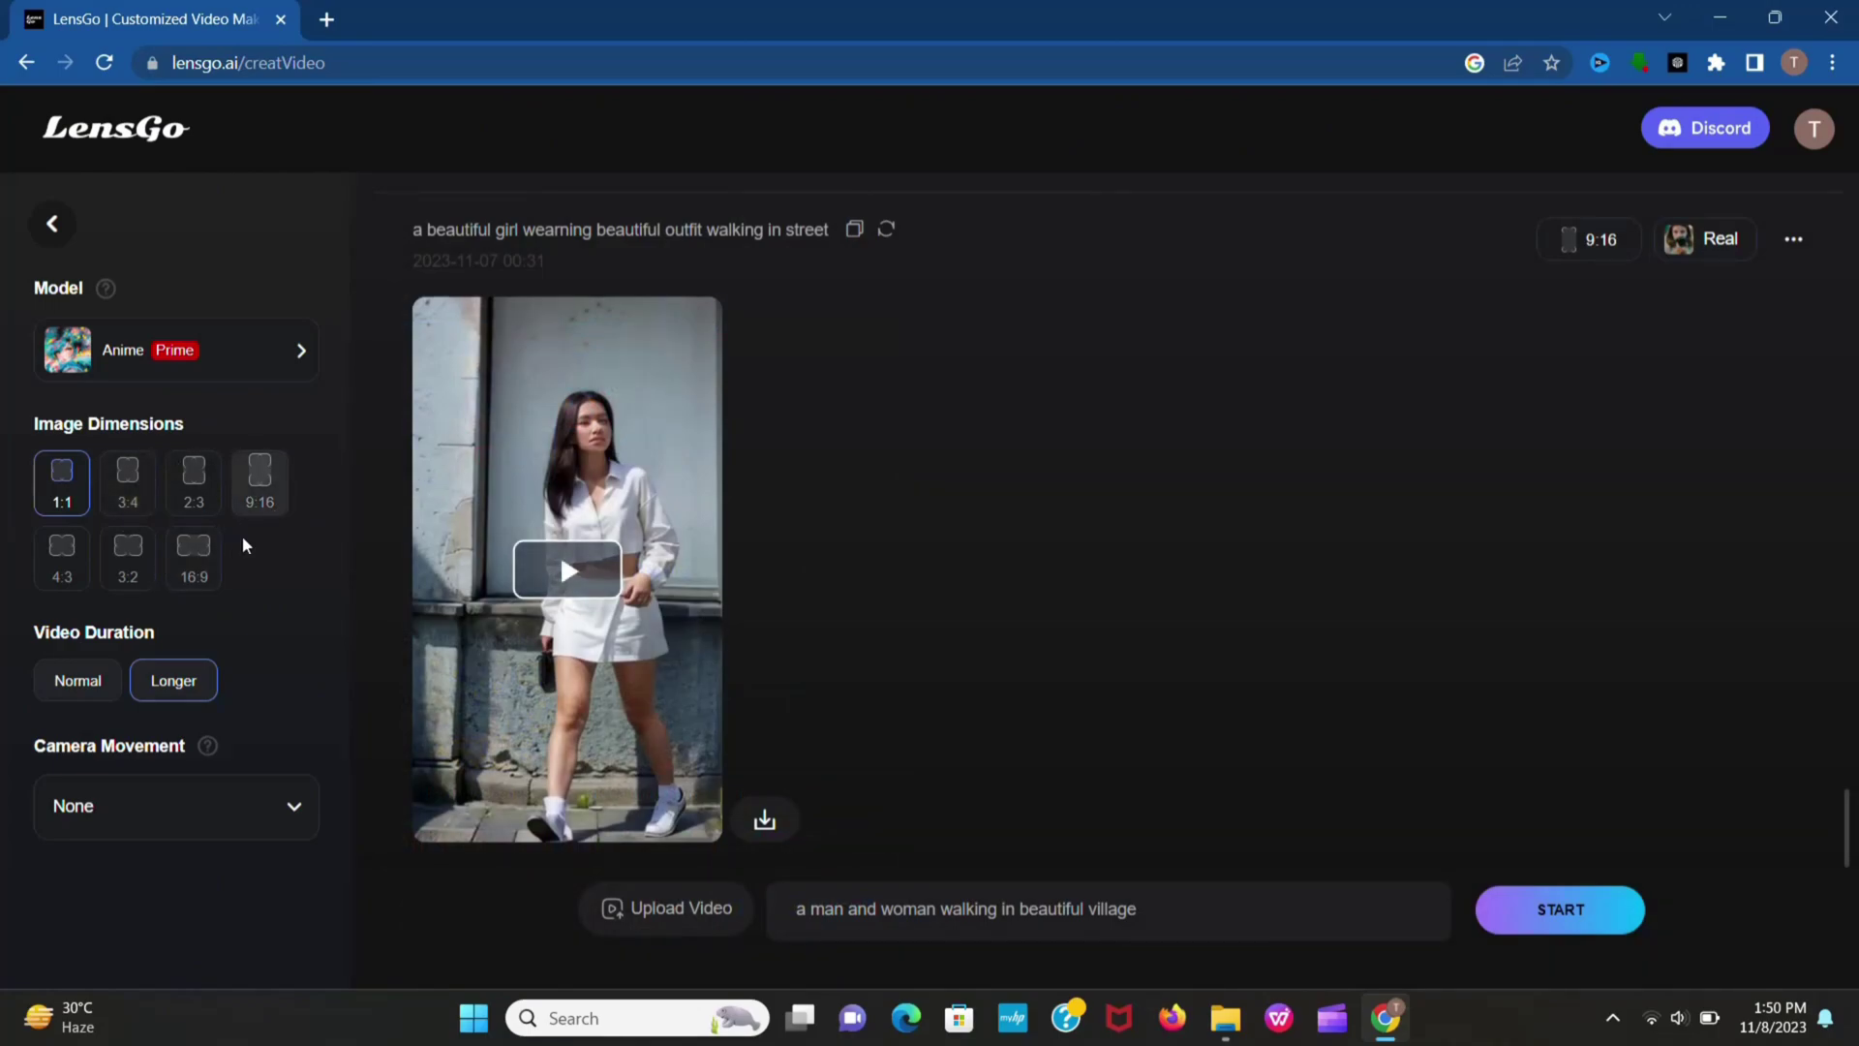
{"action": "left_click", "coordinate": [193, 560]}
{"action": "scroll", "coordinate": [145, 630], "scroll_direction": "down", "scroll_amount": 1}
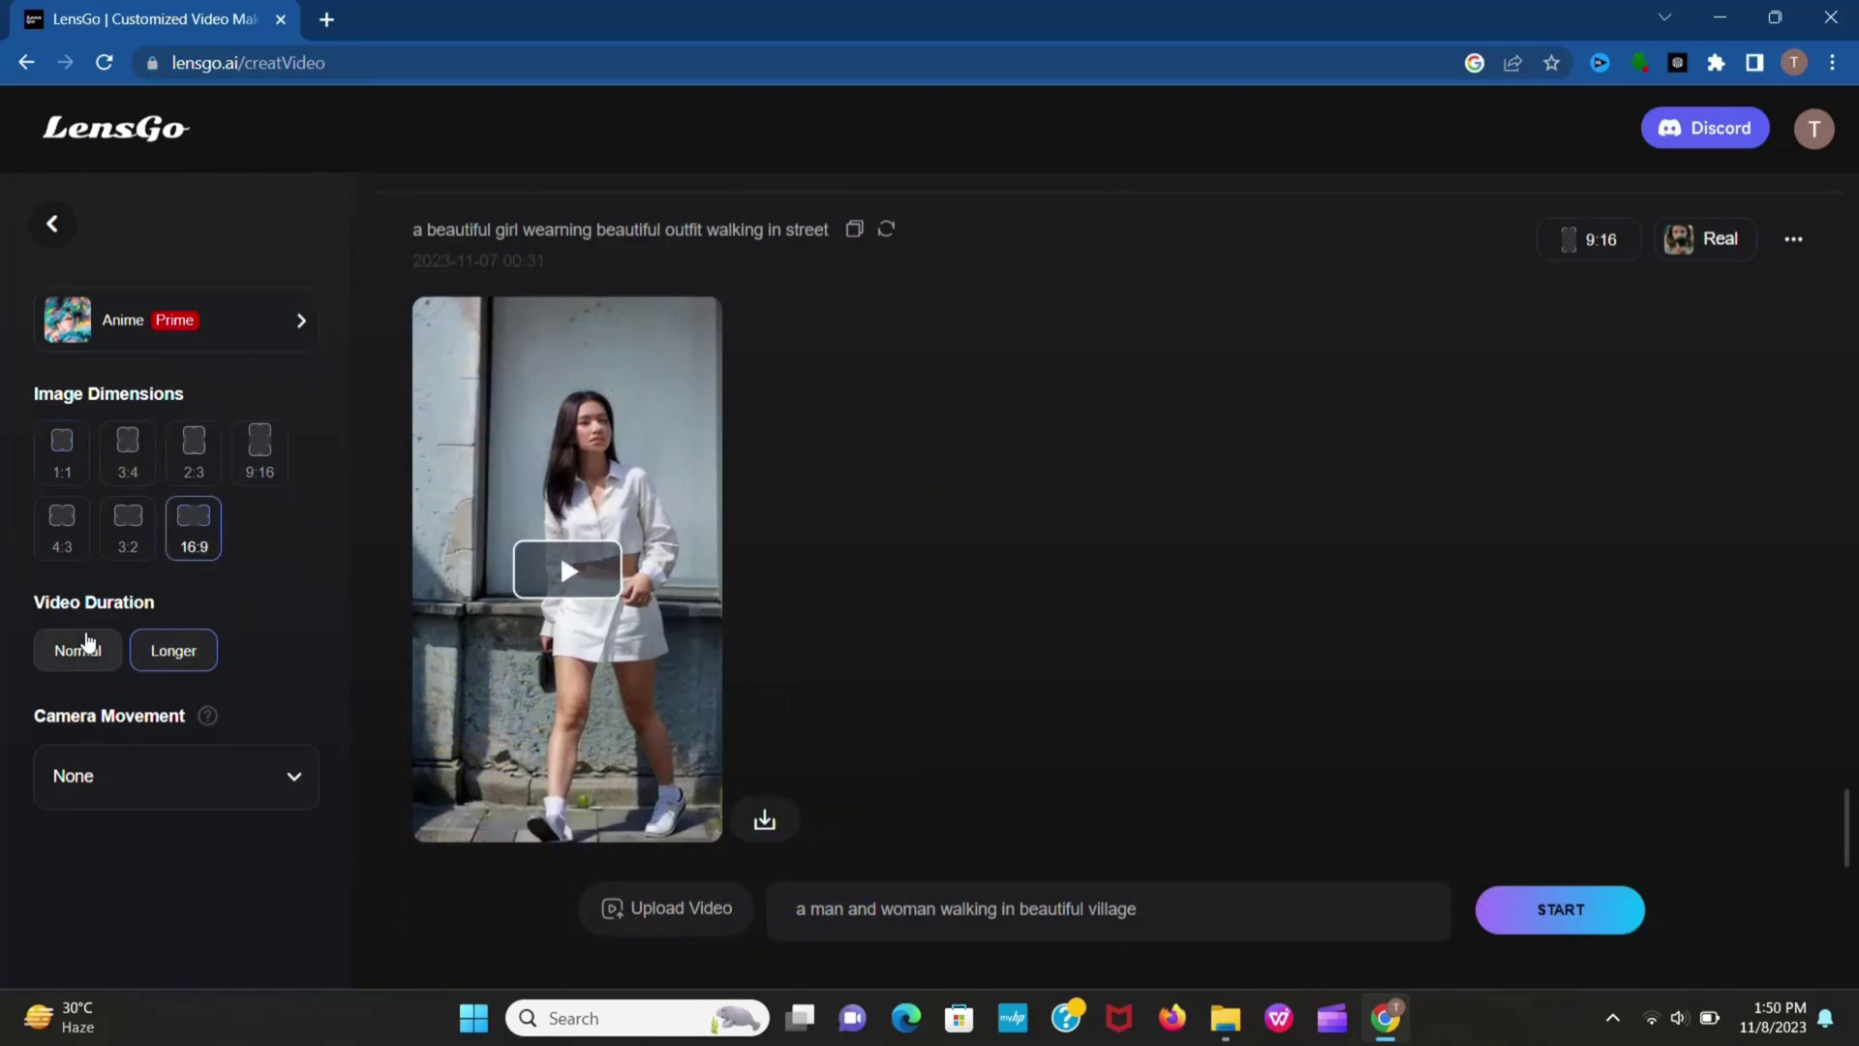
{"action": "left_click", "coordinate": [288, 789]}
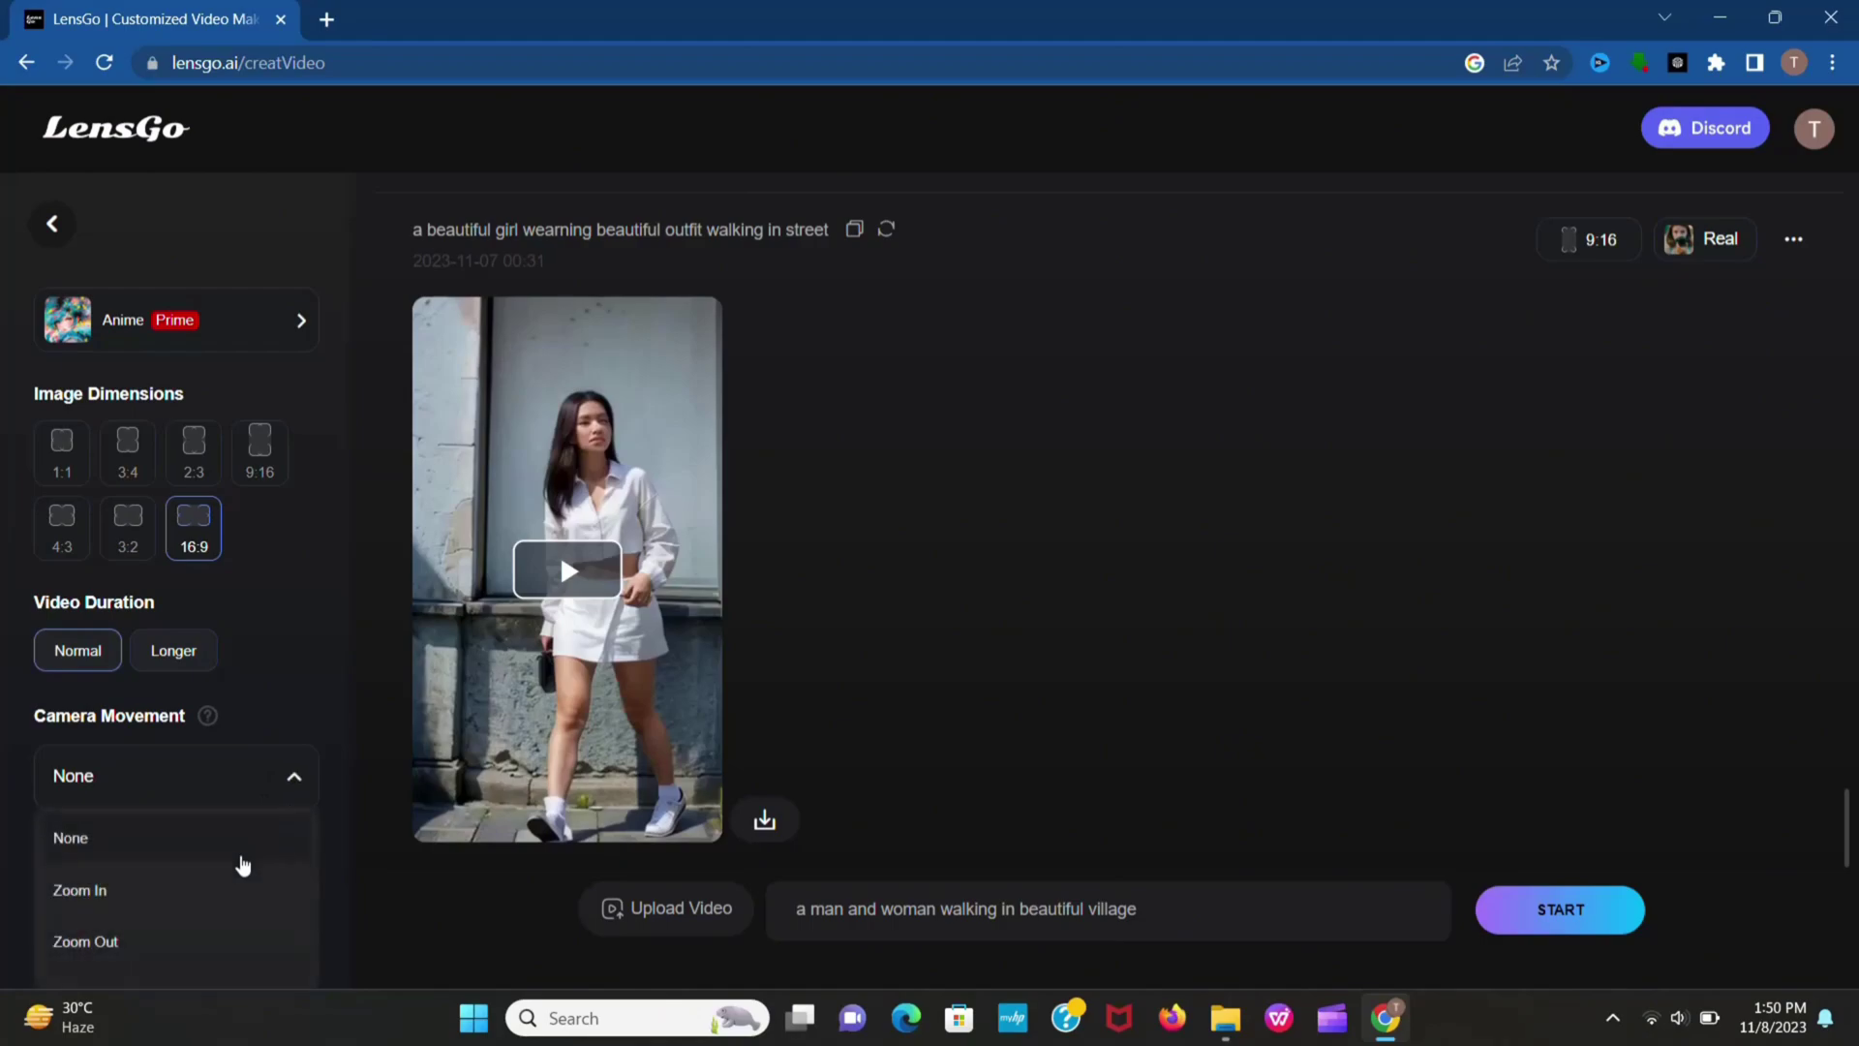
{"action": "left_click", "coordinate": [193, 906]}
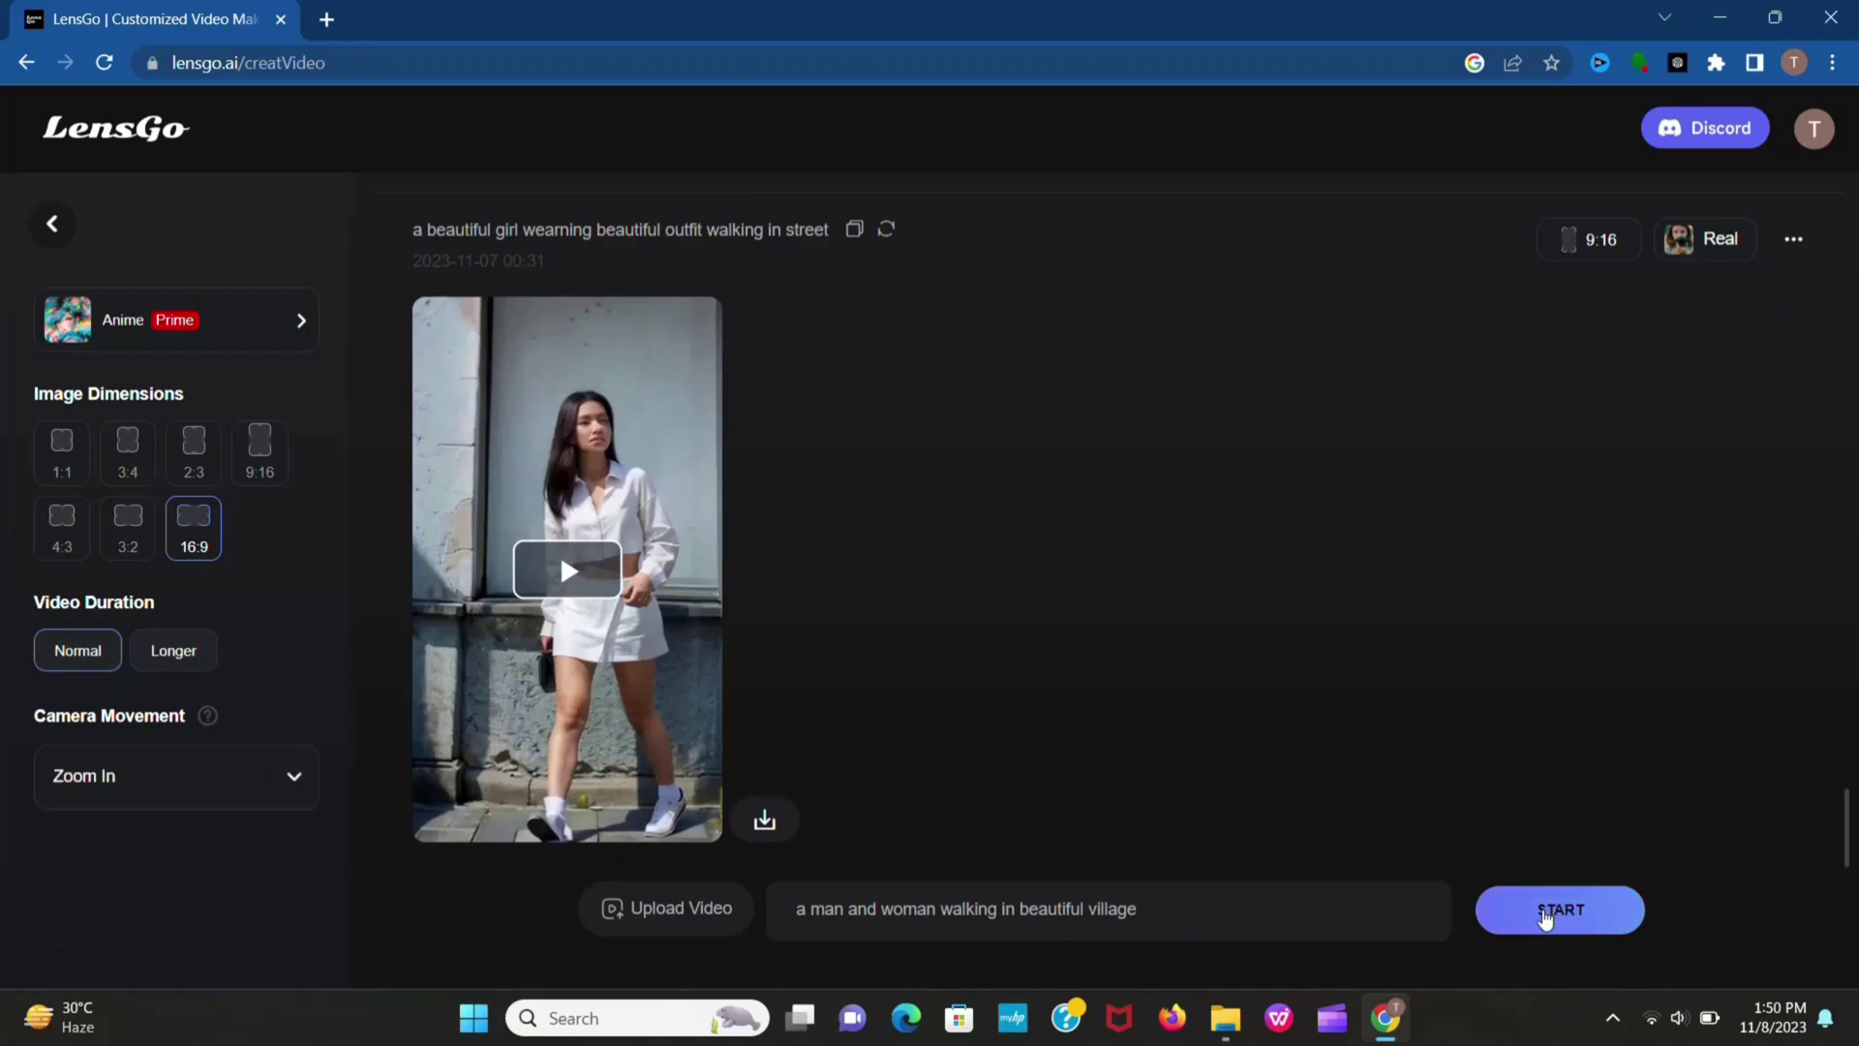
Generate the 16:9 Anime village video and play the result.
{"action": "left_click", "coordinate": [1546, 916]}
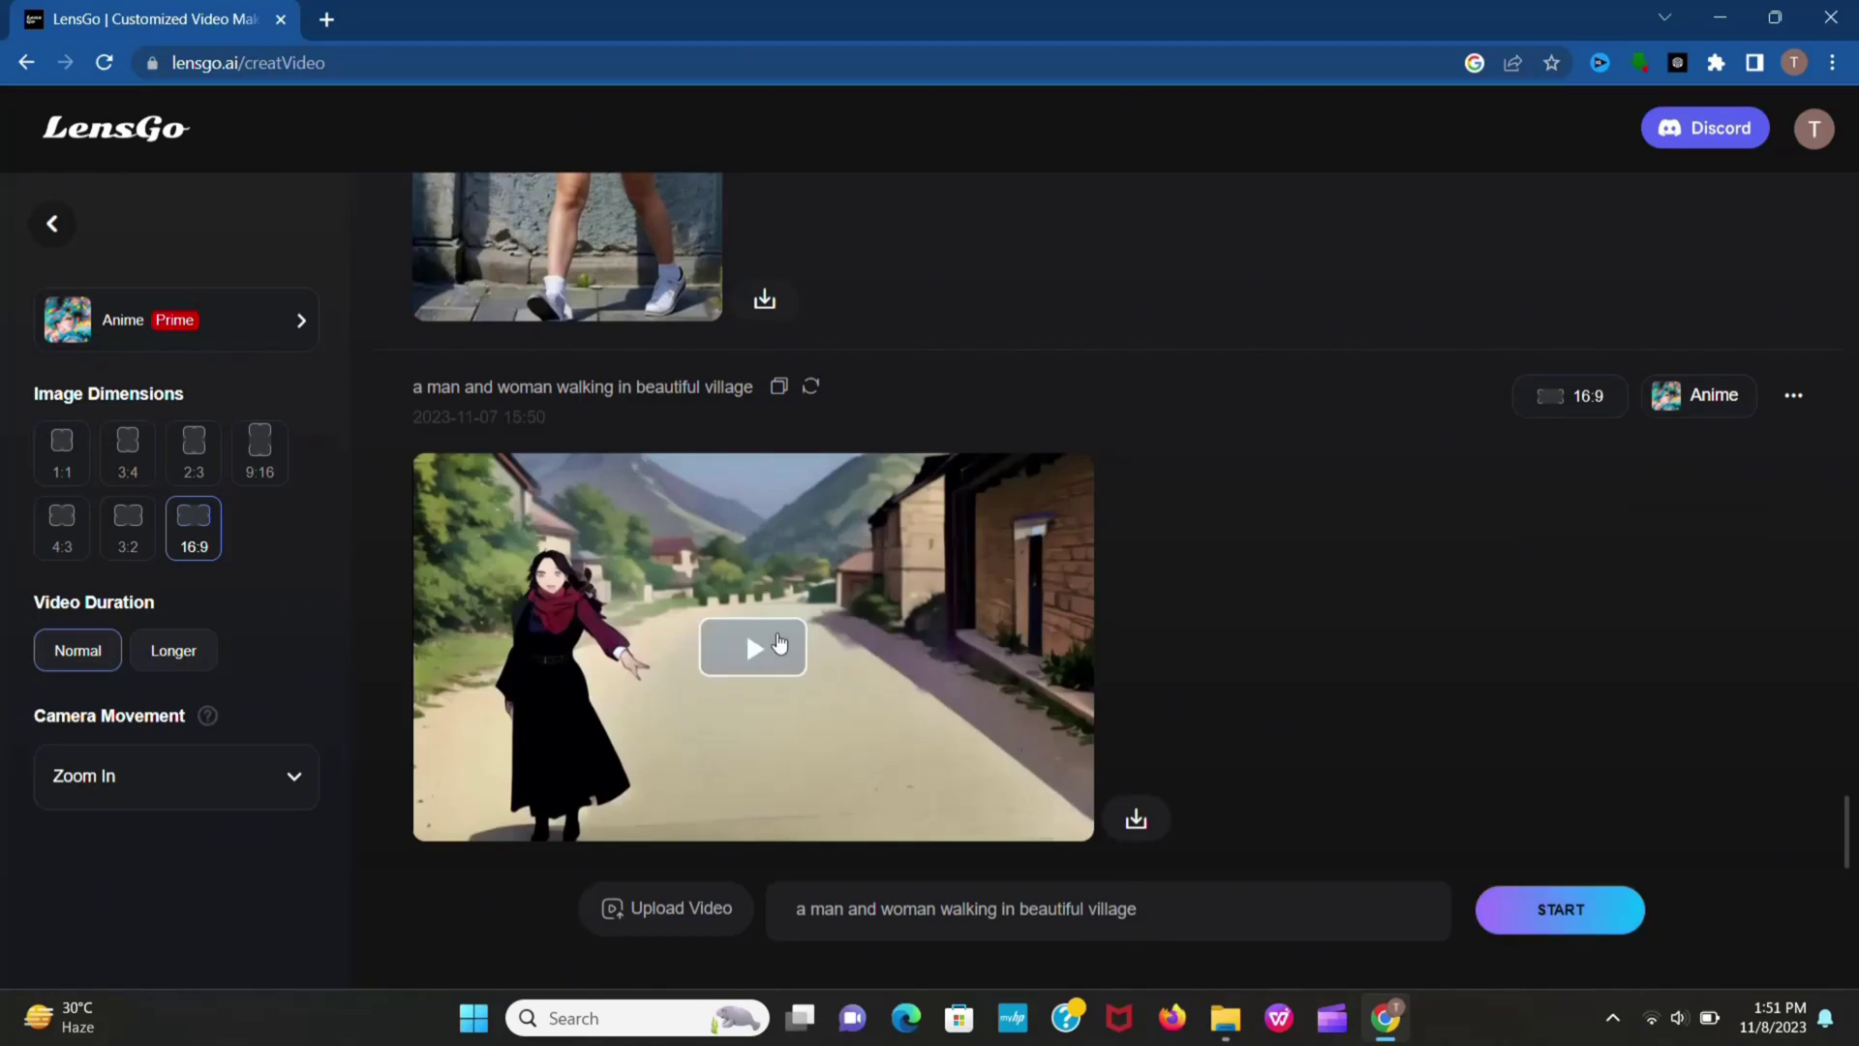
{"action": "left_click", "coordinate": [752, 647]}
Replace the prompt with 'a beautiful woman walking in garden' and generate it using Fantasy Scenes.
{"action": "triple_click", "coordinate": [775, 915]}
{"action": "type", "text": "a"}
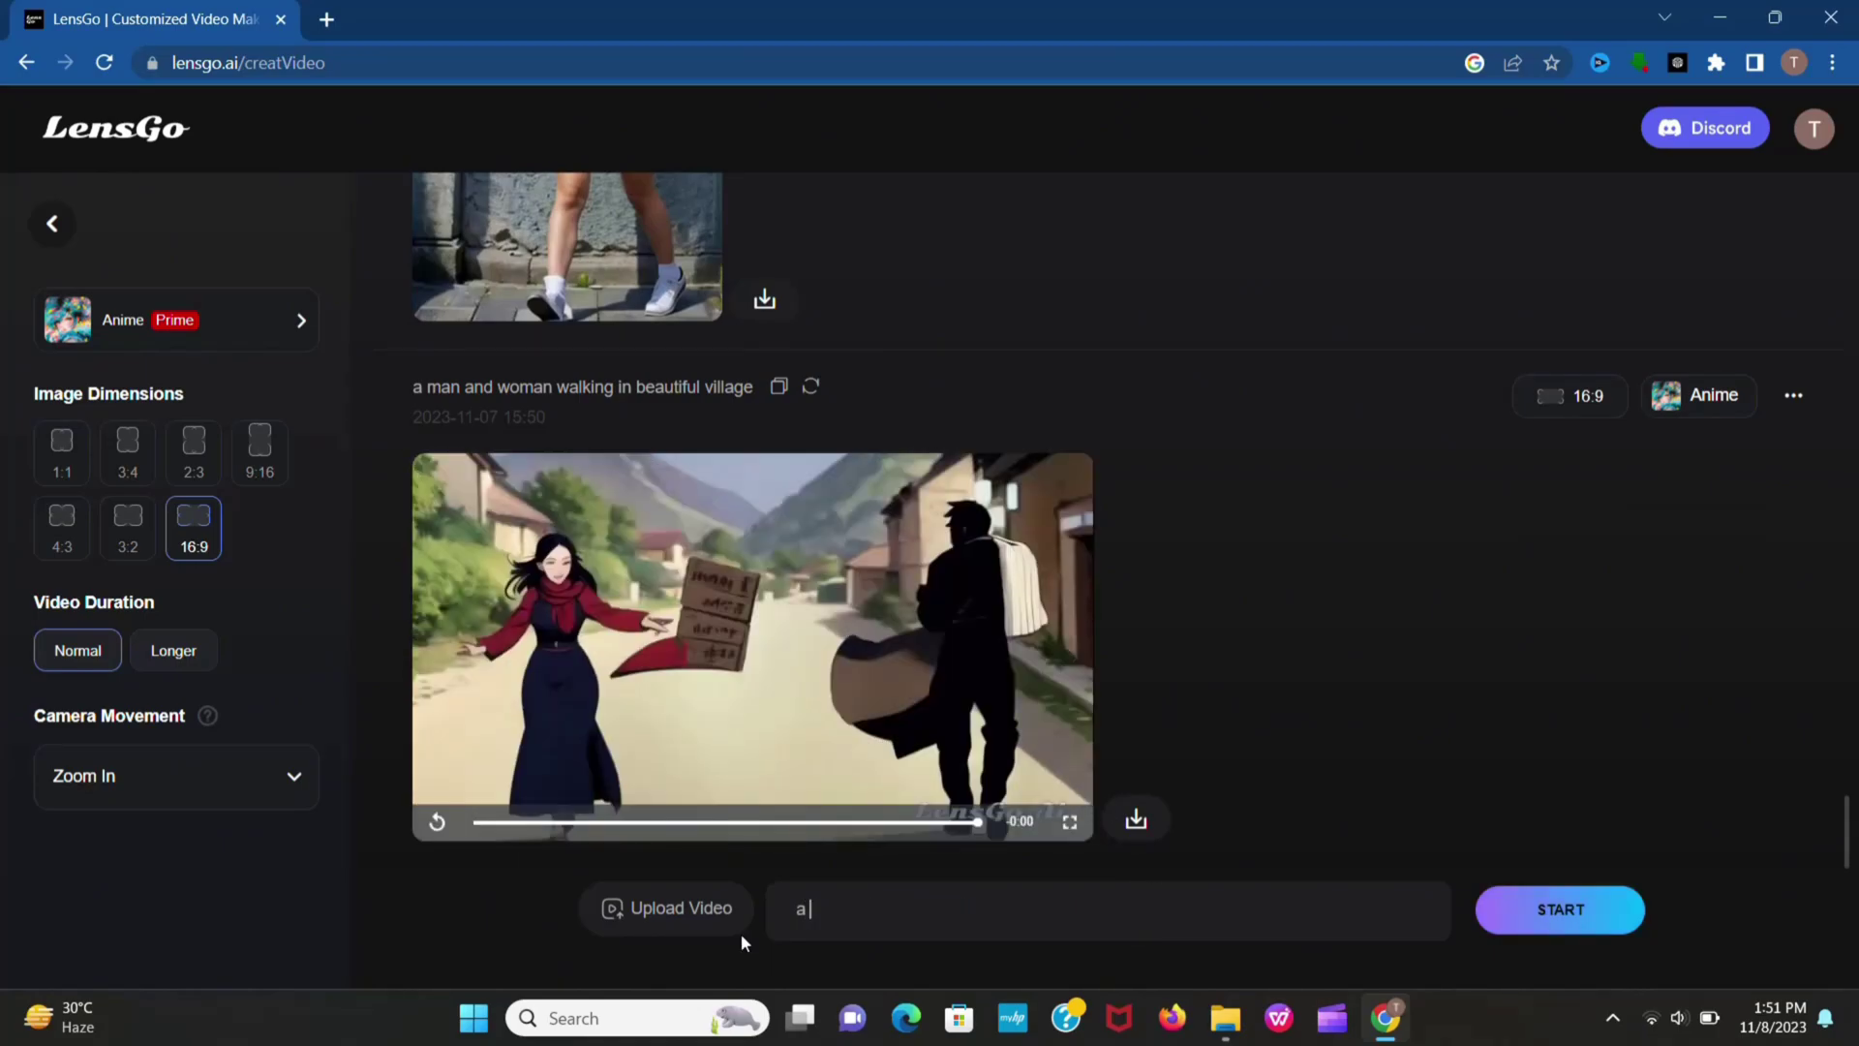
{"action": "type", "text": " beautiful woman walking in garden"}
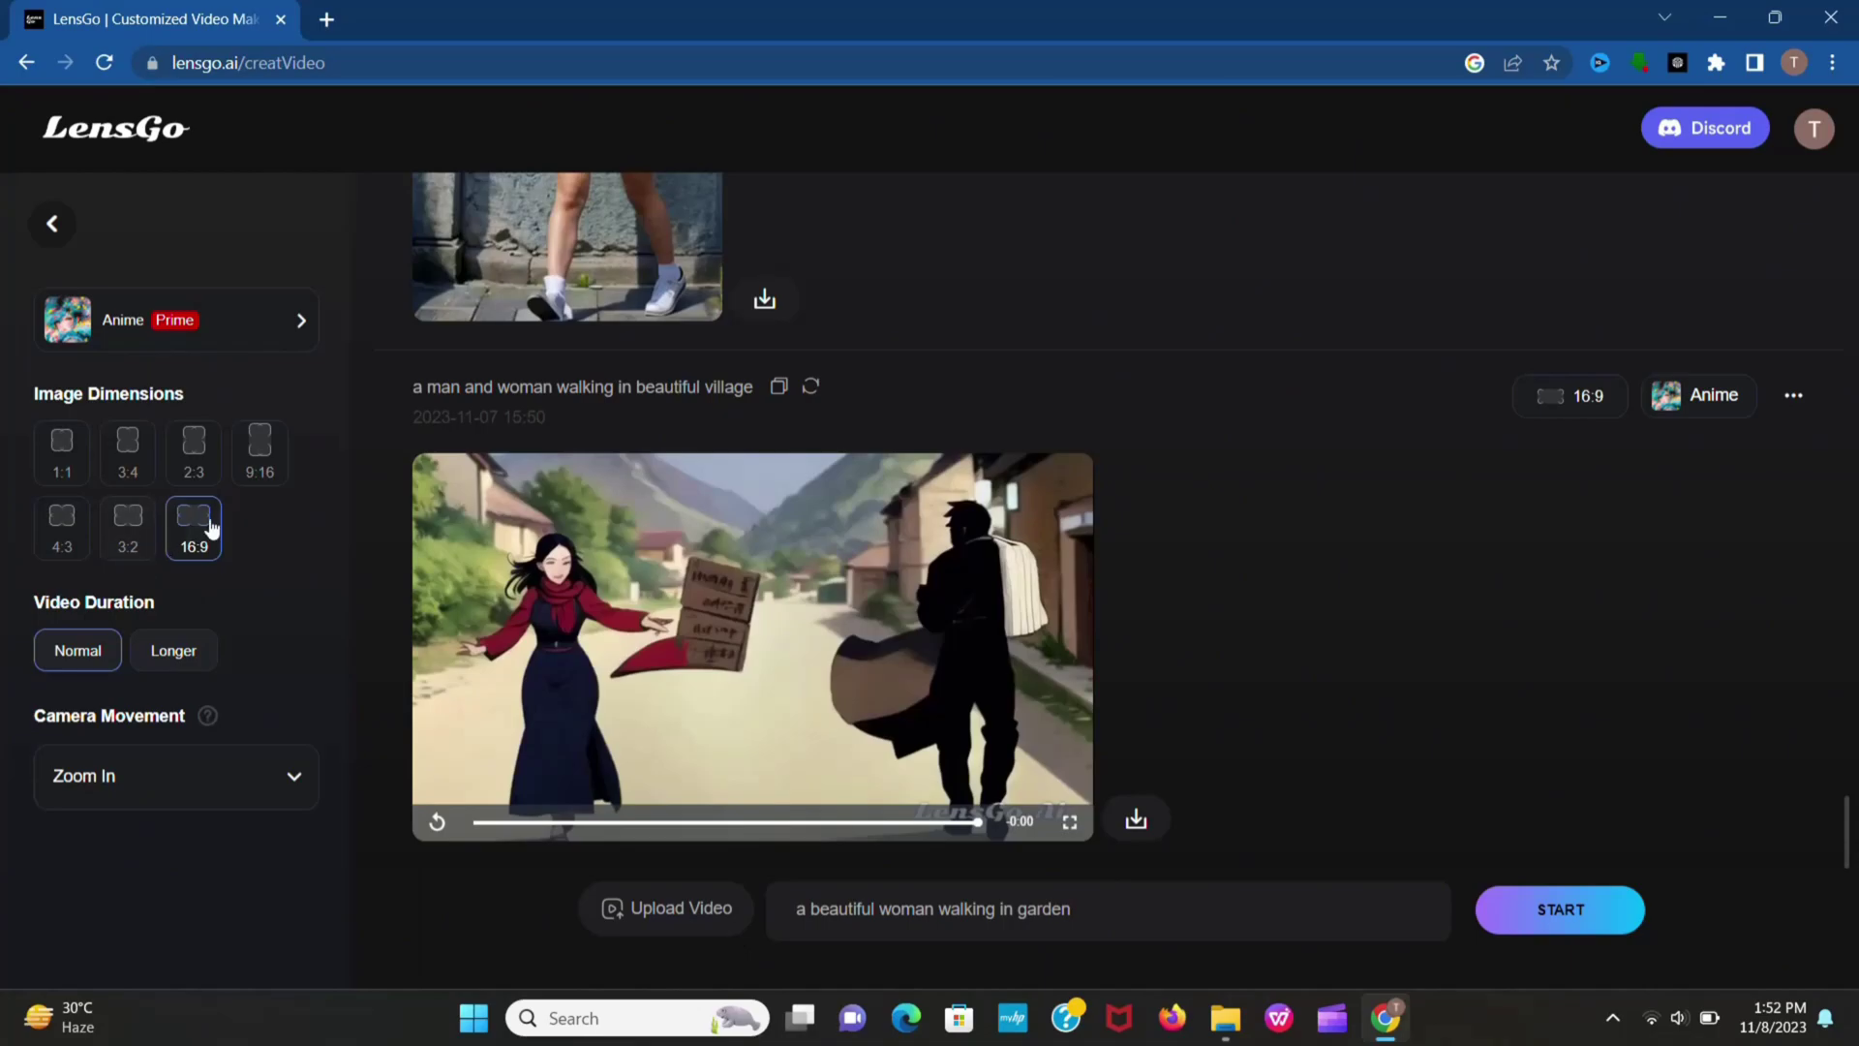
{"action": "left_click", "coordinate": [265, 339]}
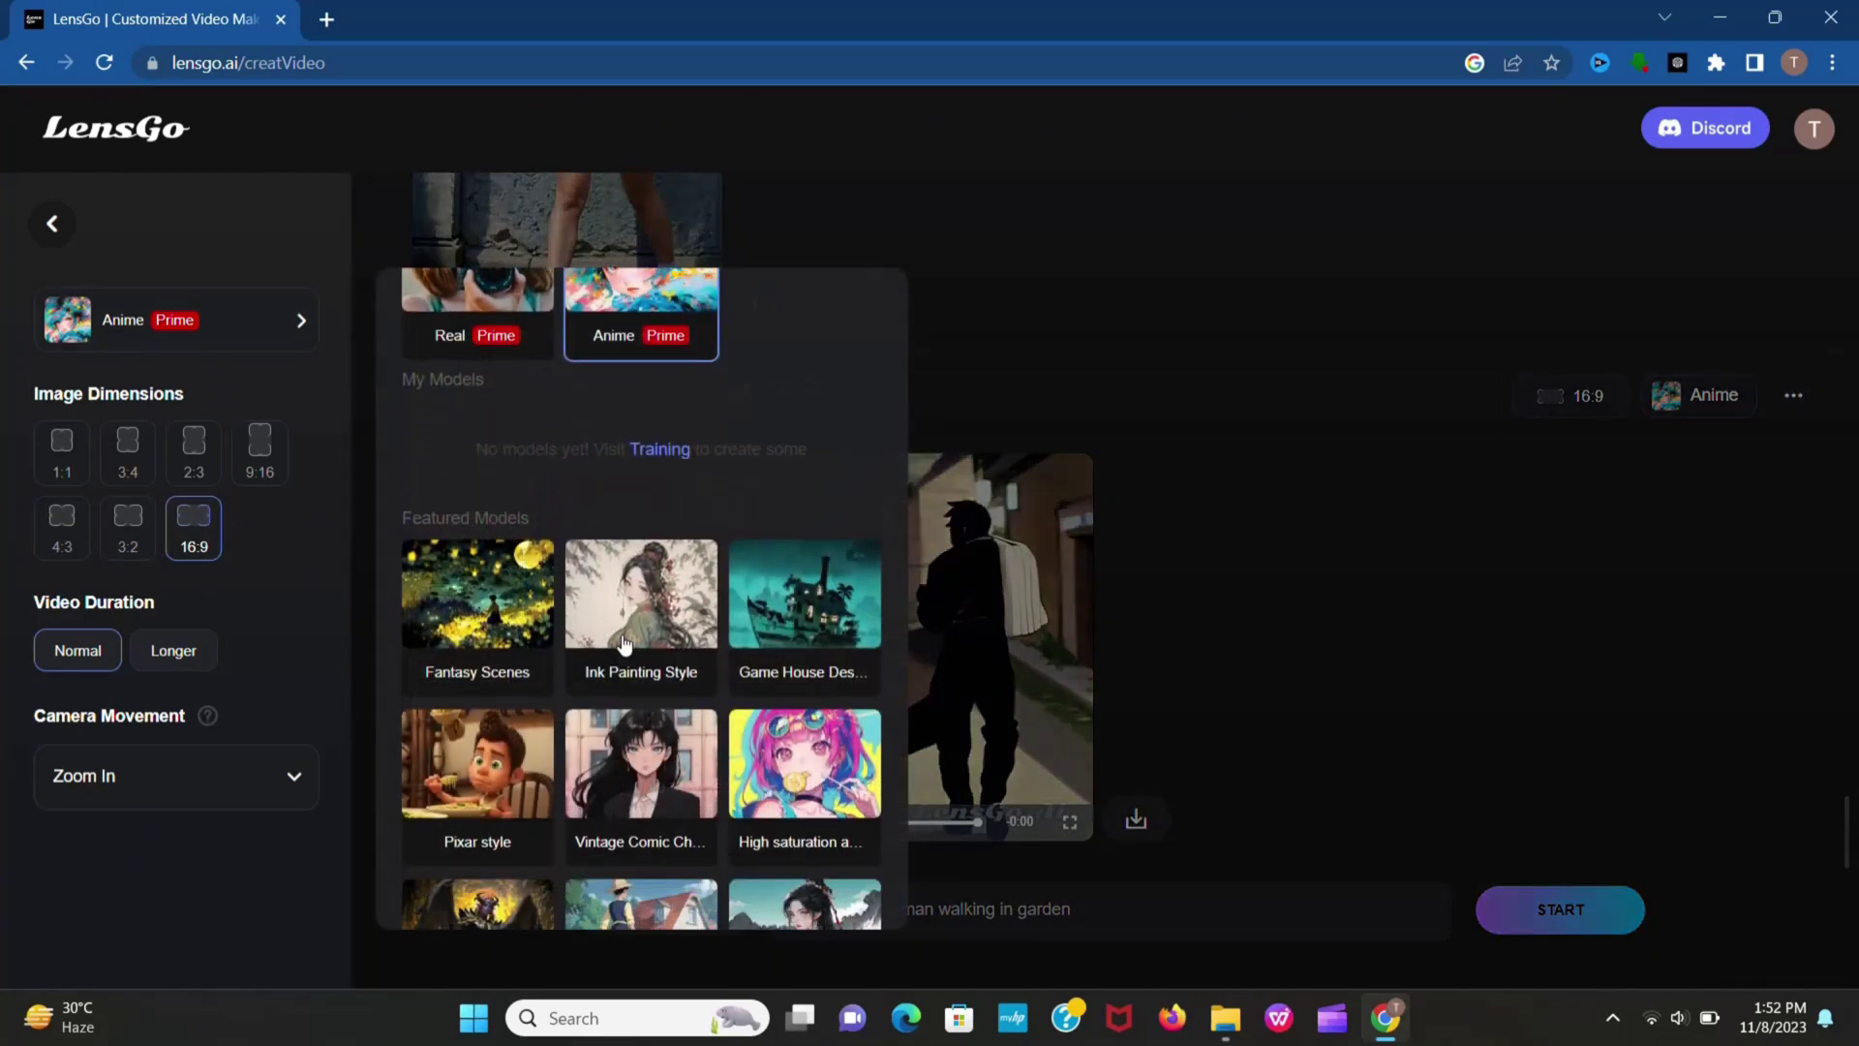
{"action": "left_click", "coordinate": [477, 606]}
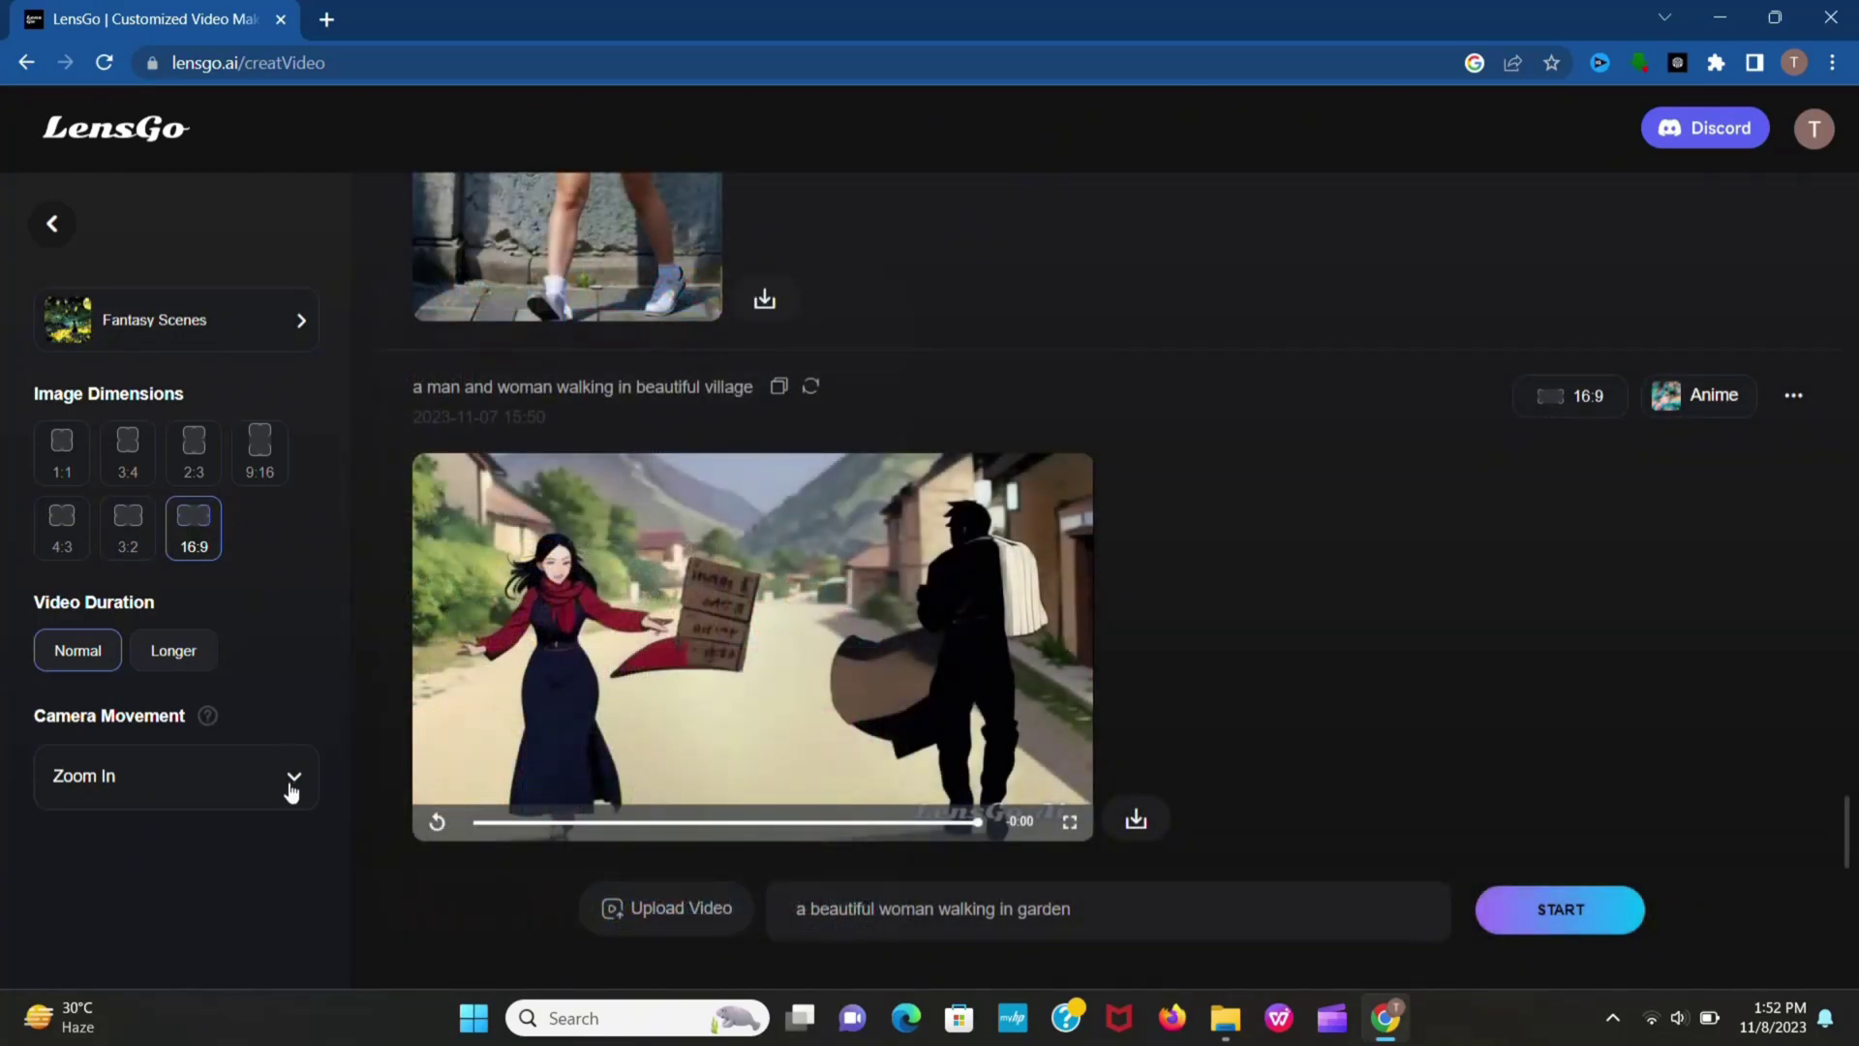
{"action": "left_click", "coordinate": [1574, 911]}
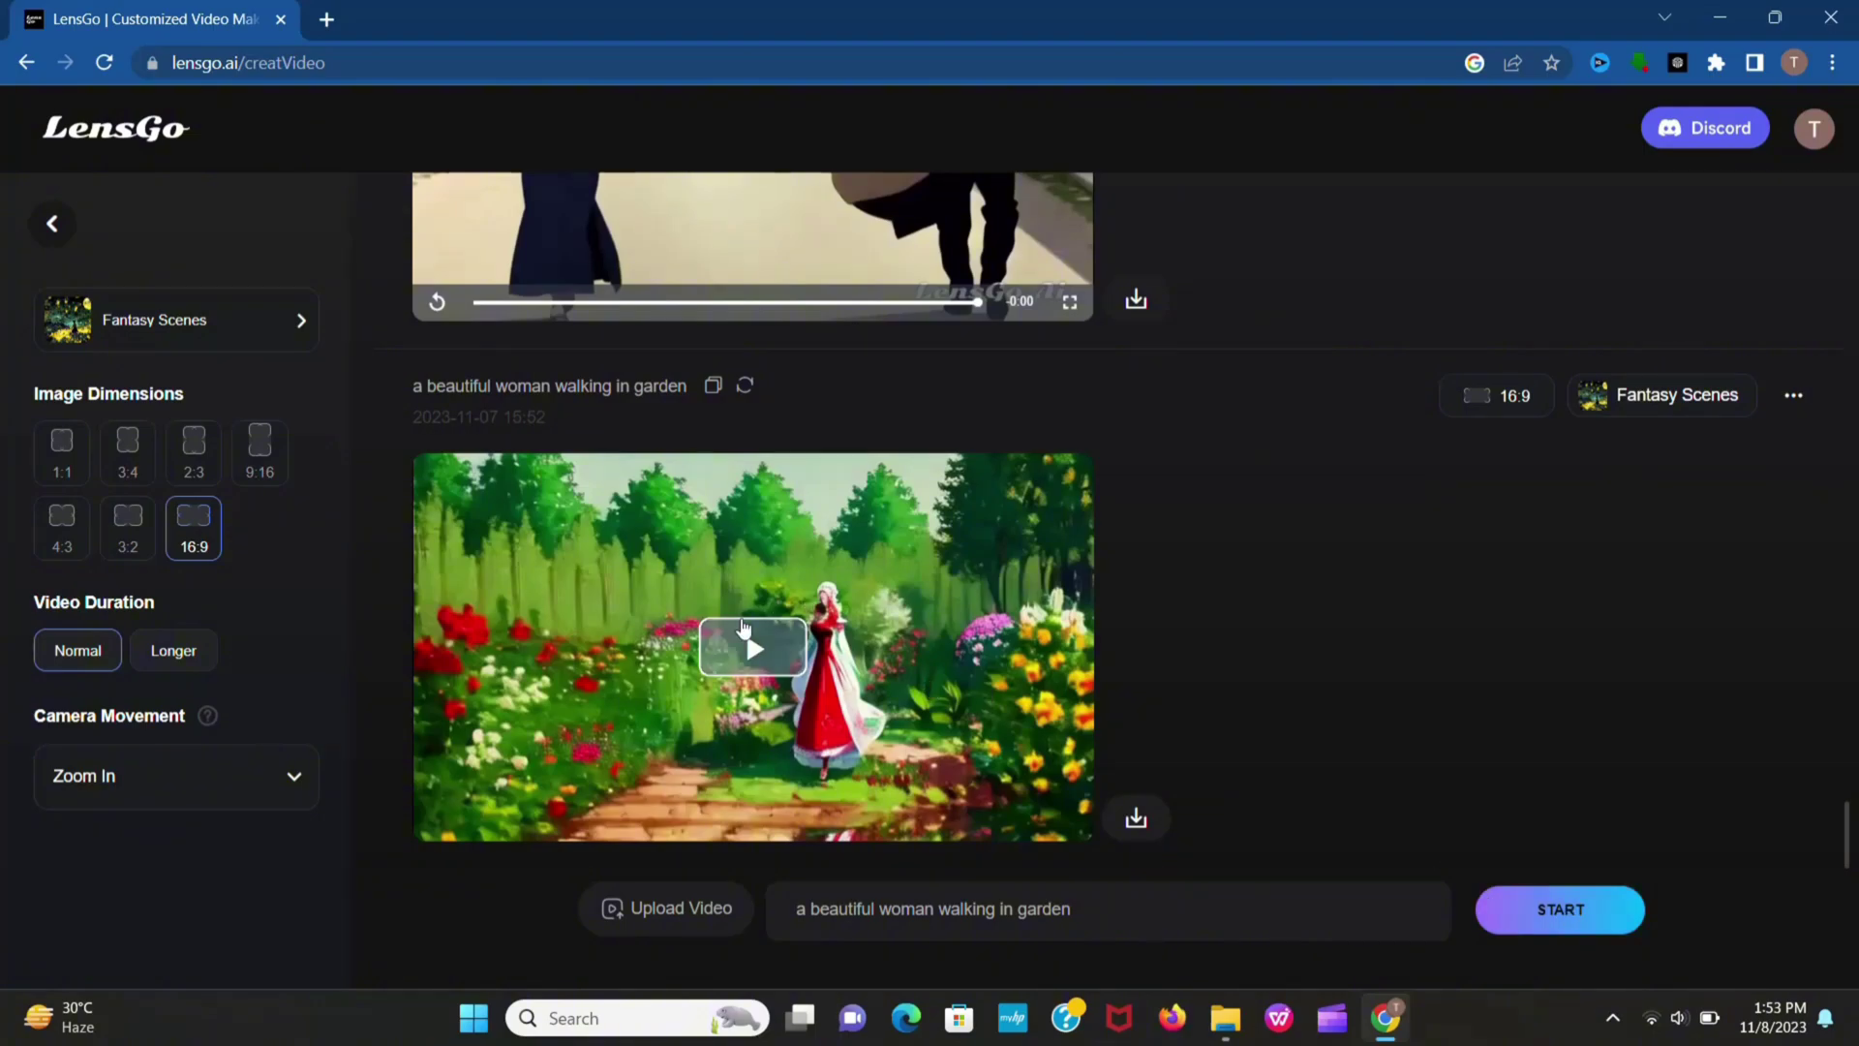
Play the Fantasy Scenes garden clip, then the Vintage Comic Characters version.
{"action": "left_click", "coordinate": [753, 648]}
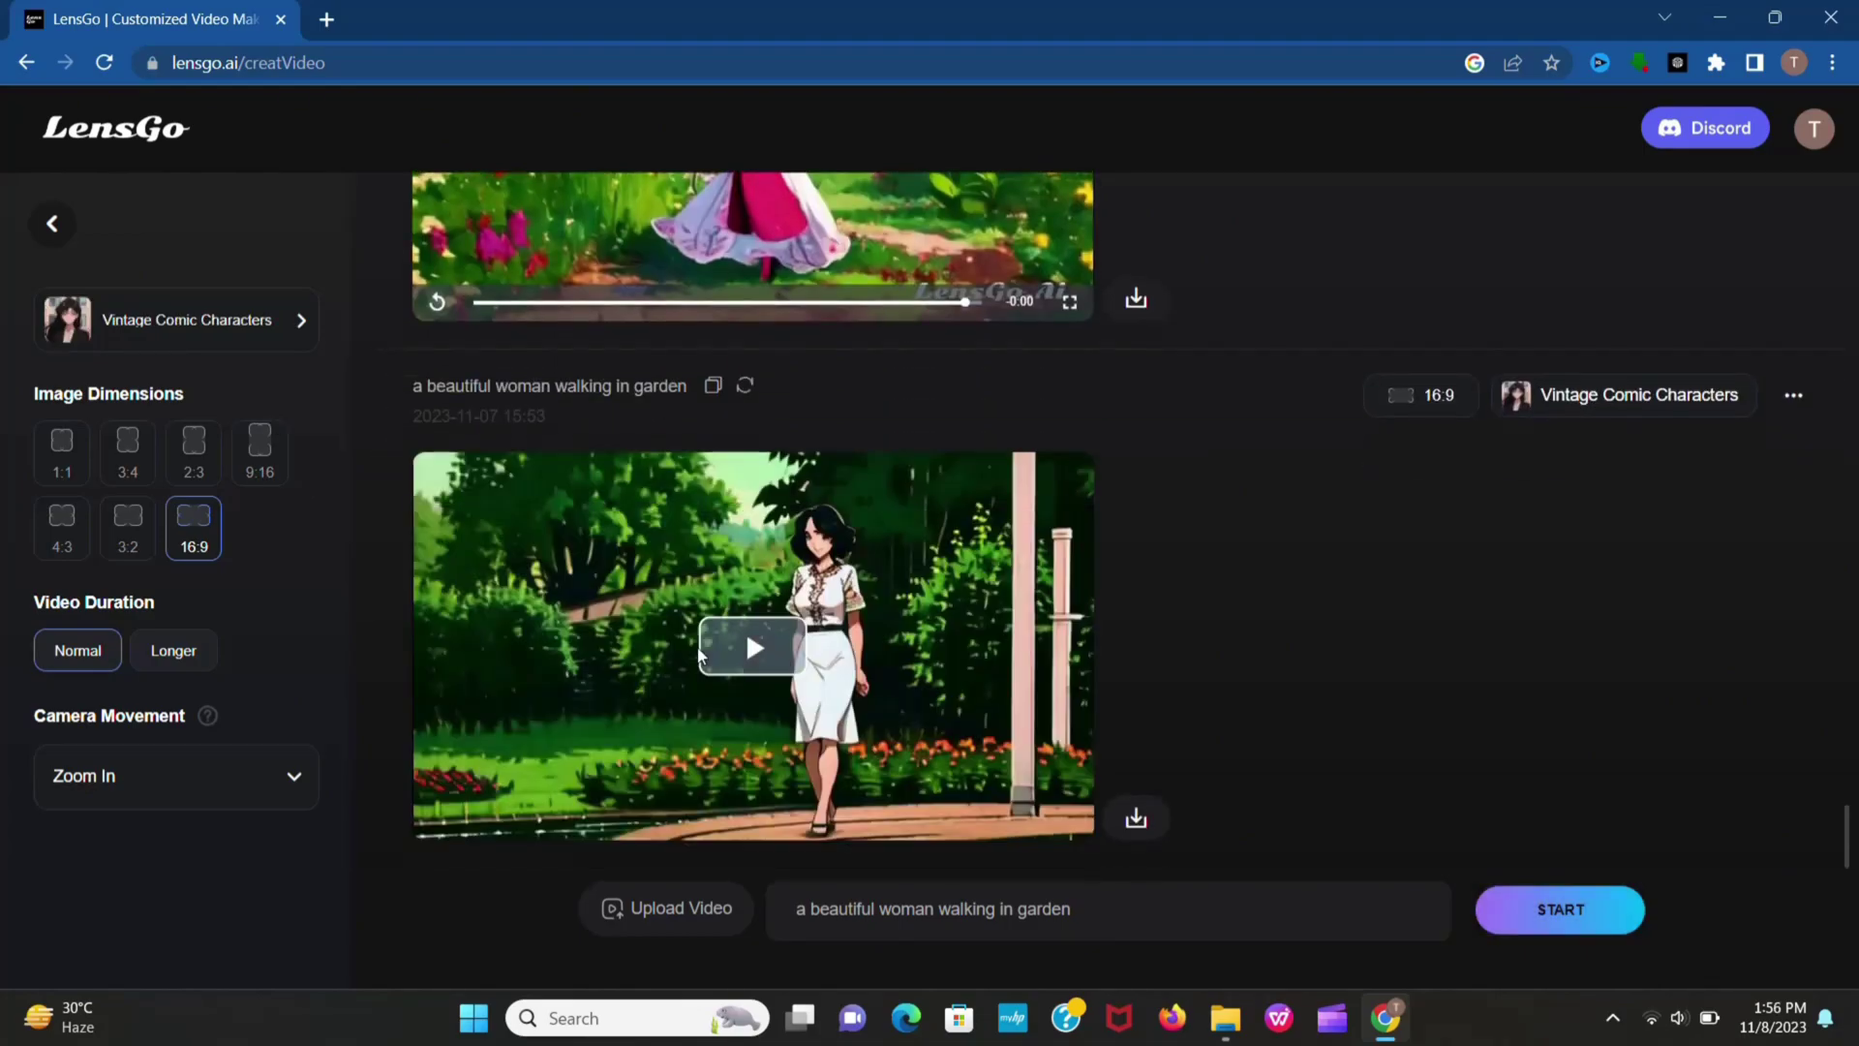
{"action": "left_click", "coordinate": [753, 647]}
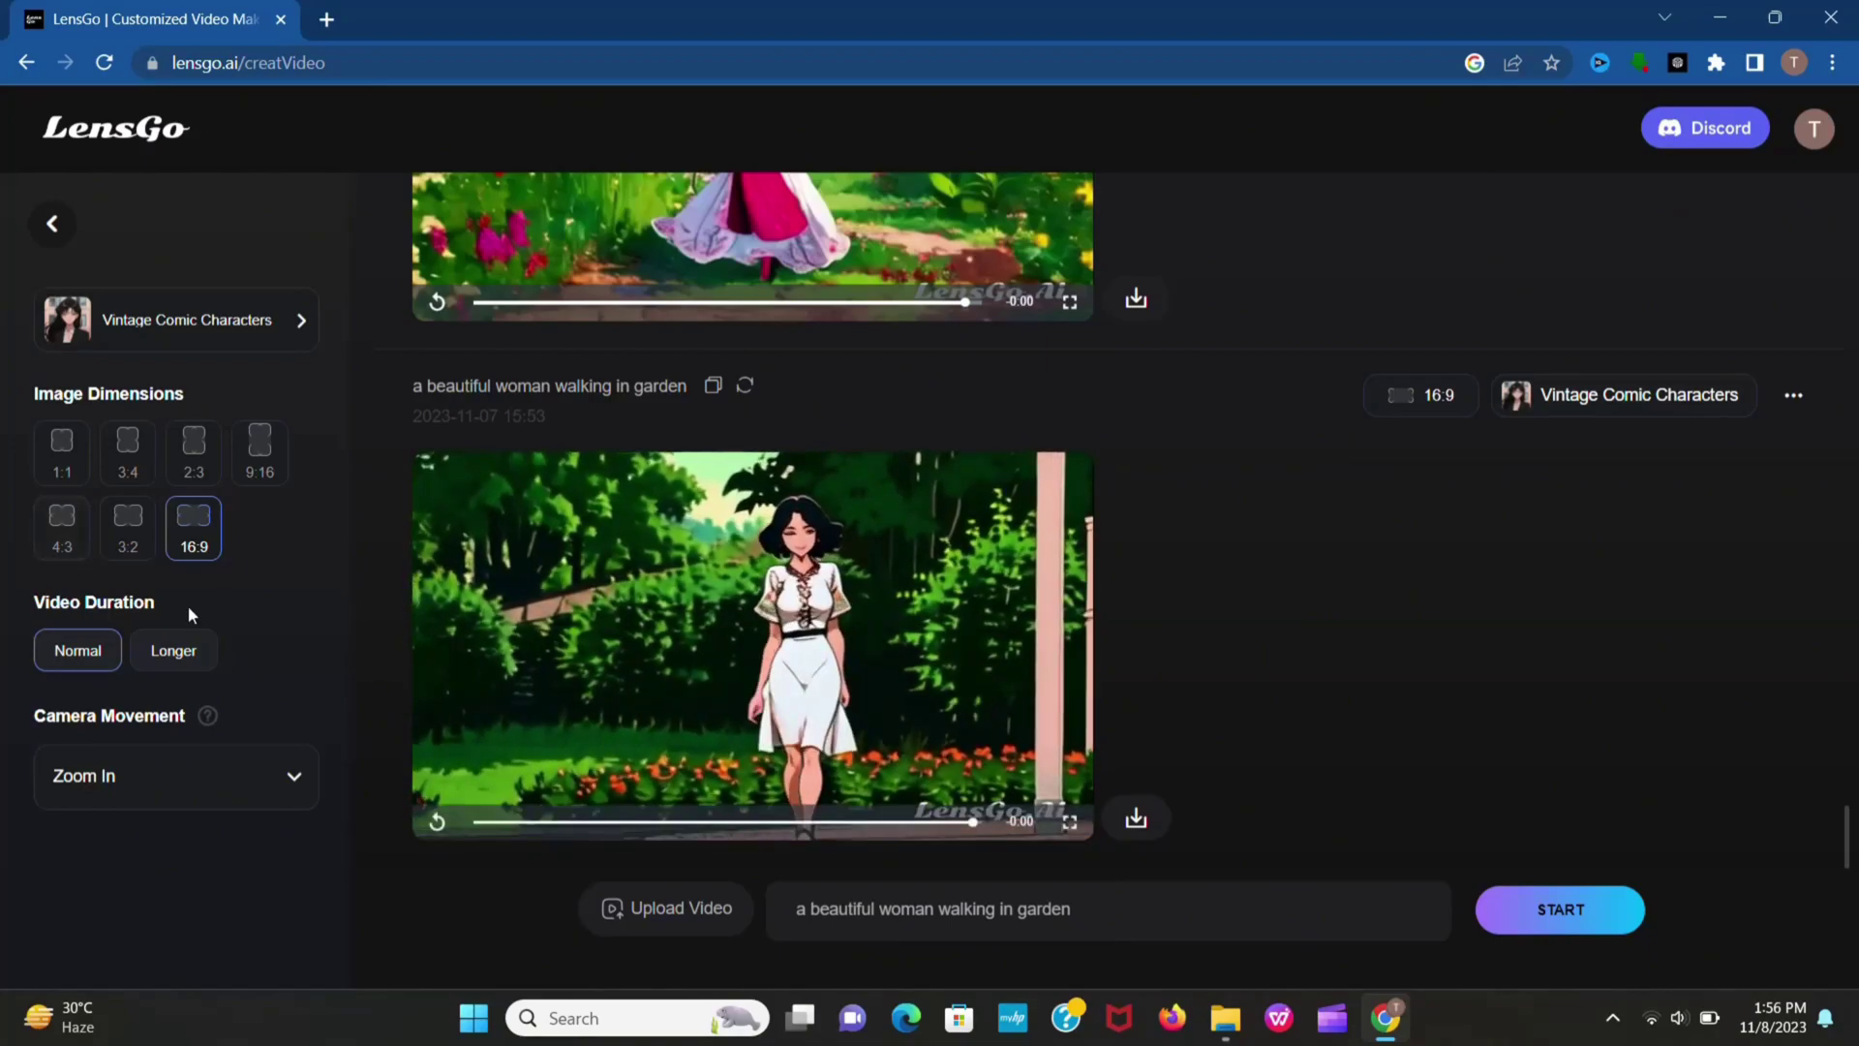
Delete the garden prompt and begin a new prompt starting with 'a m'.
{"action": "left_click_drag", "start_coordinate": [1127, 885], "coordinate": [801, 937]}
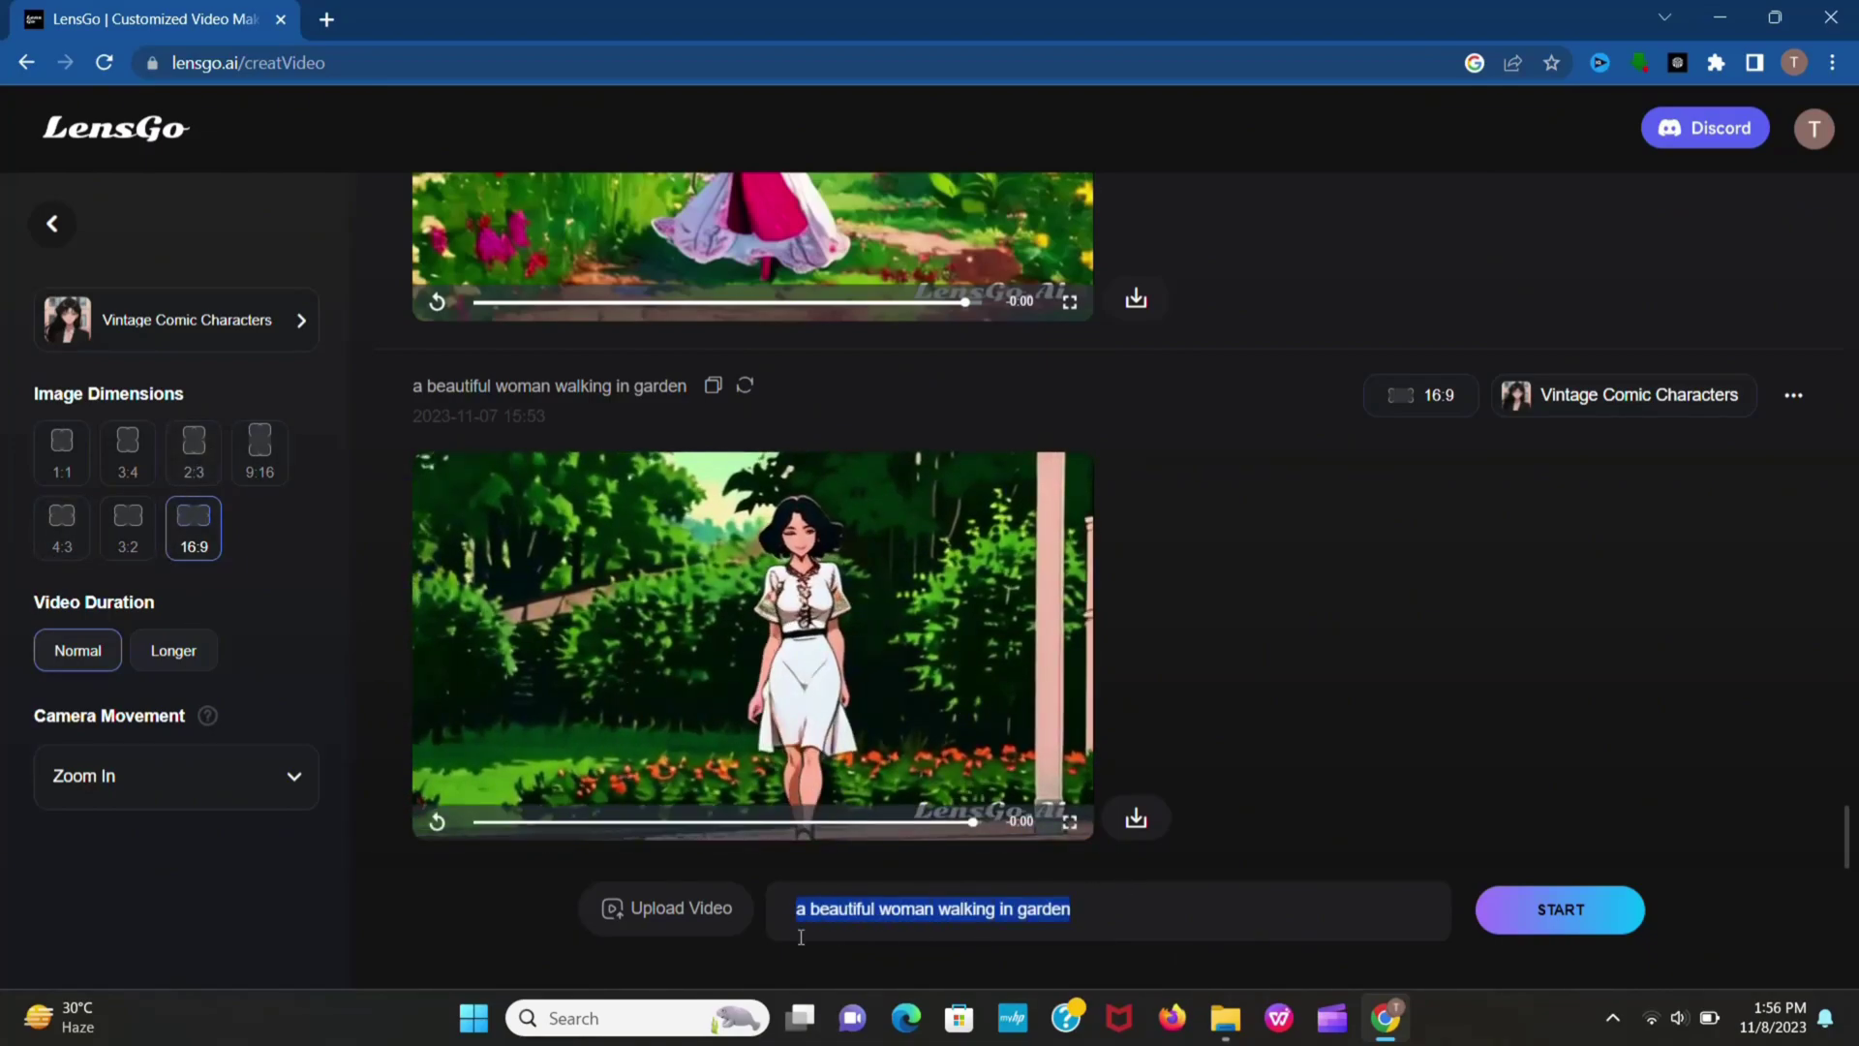
{"action": "key", "text": "BackSpace"}
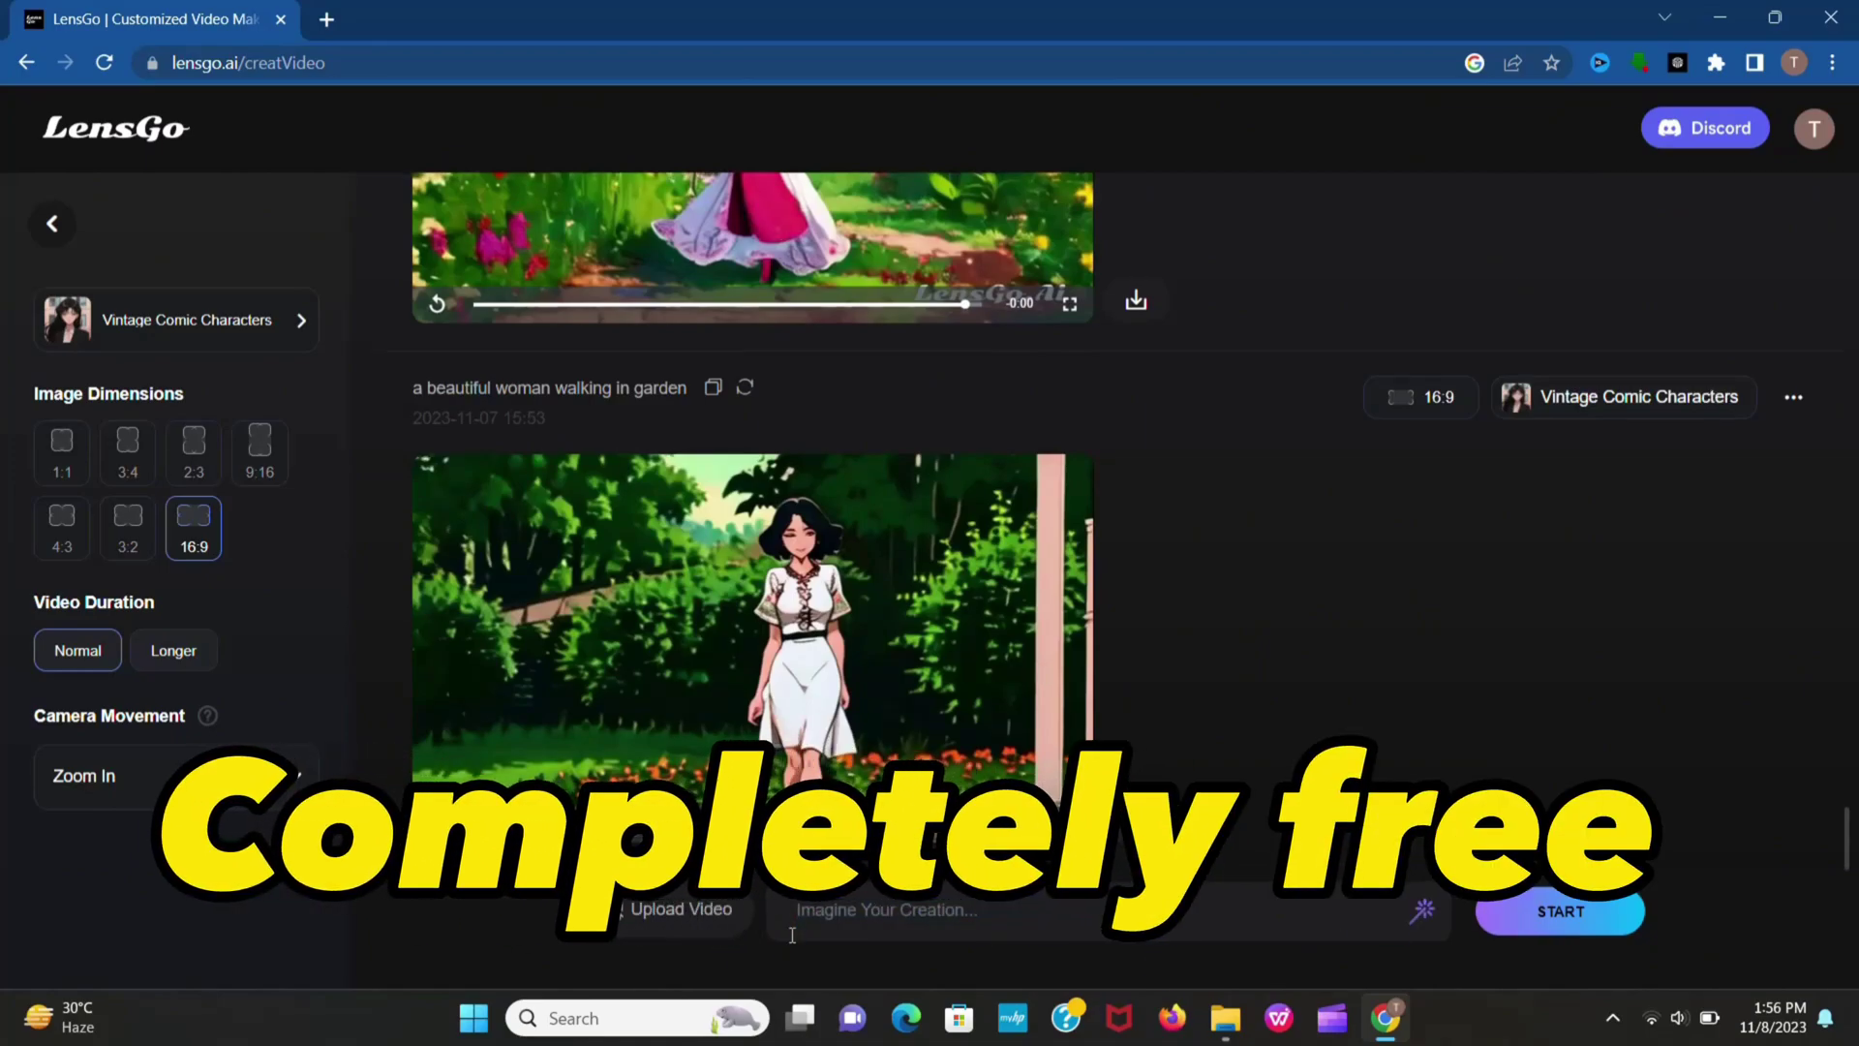
{"action": "type", "text": "a m"}
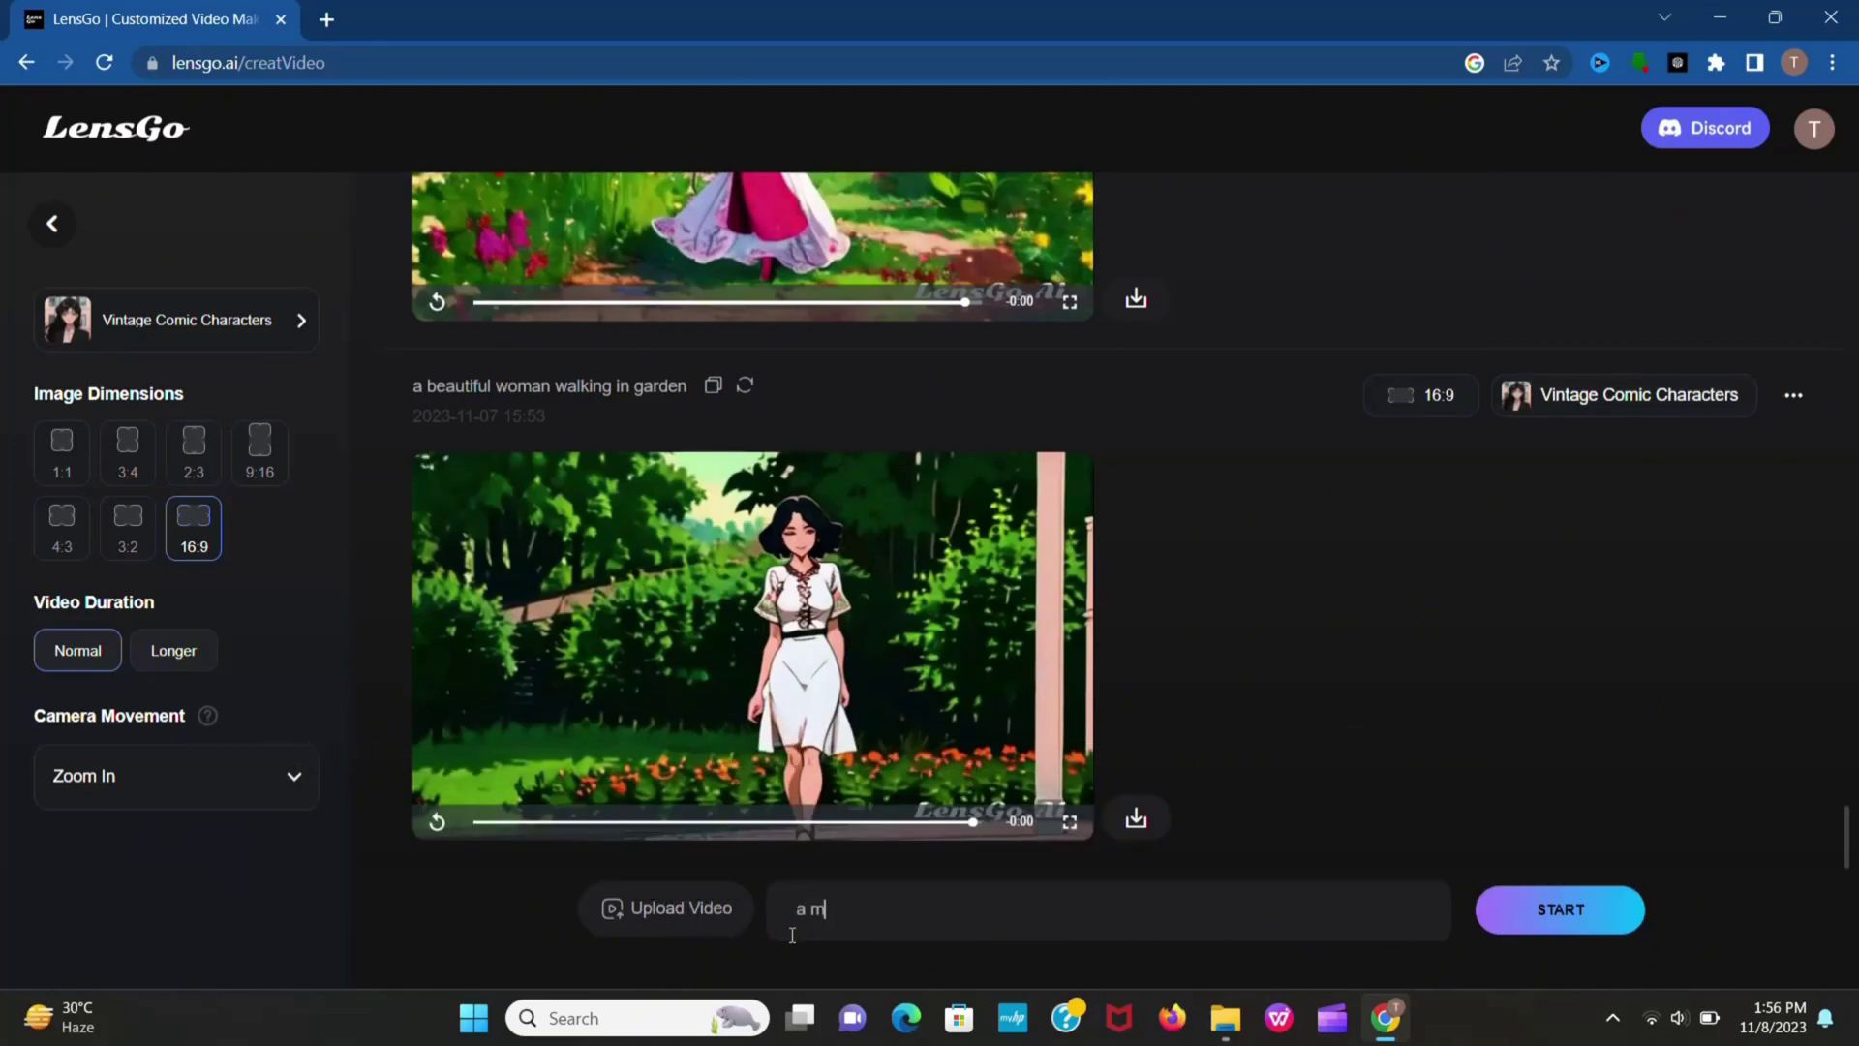